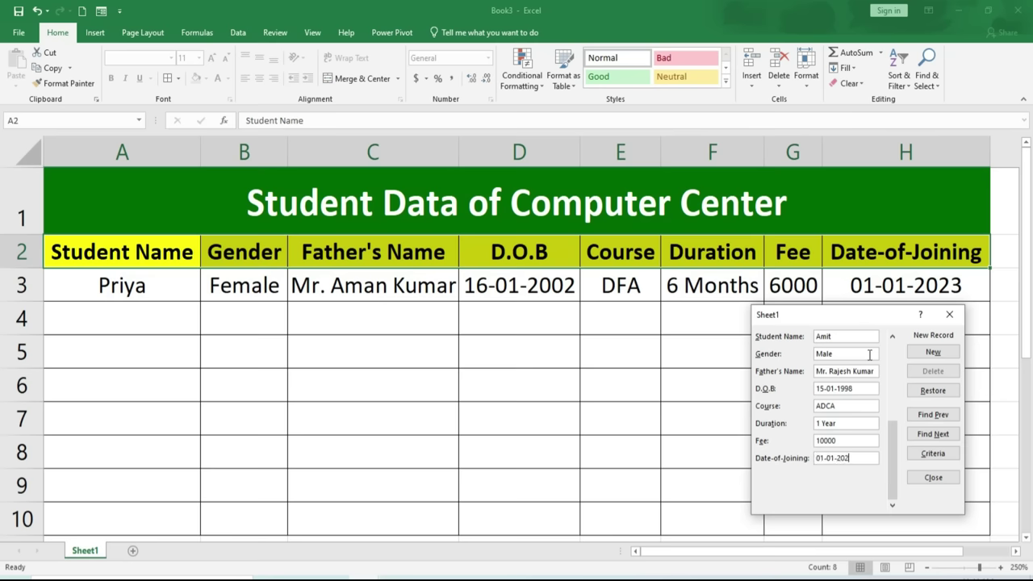
Add the filled-in ADCA student record to the table through the data form.
left_click(932, 351)
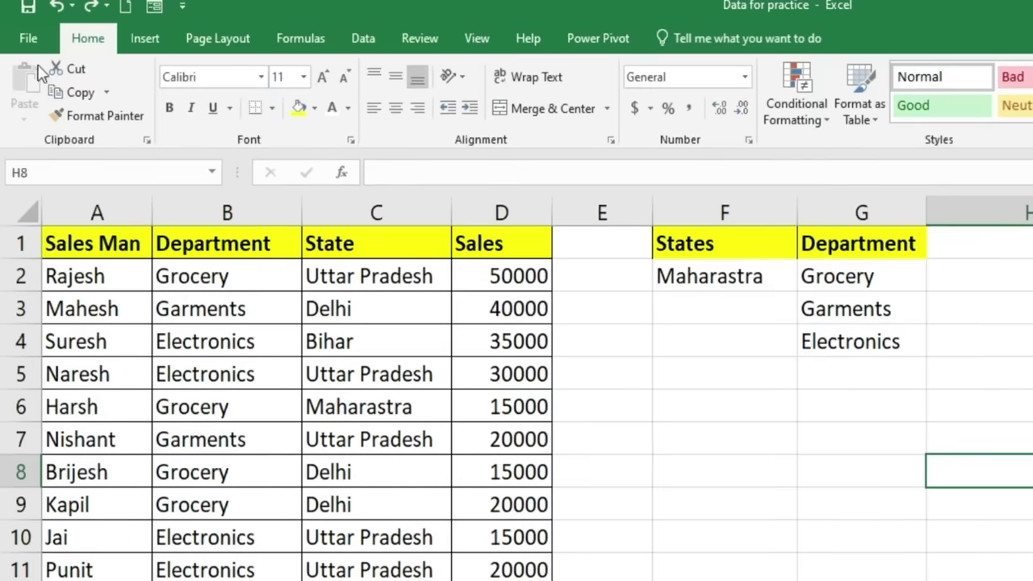
Start saving a copy of the Data for practice workbook and set its file type to PDF.
left_click(29, 39)
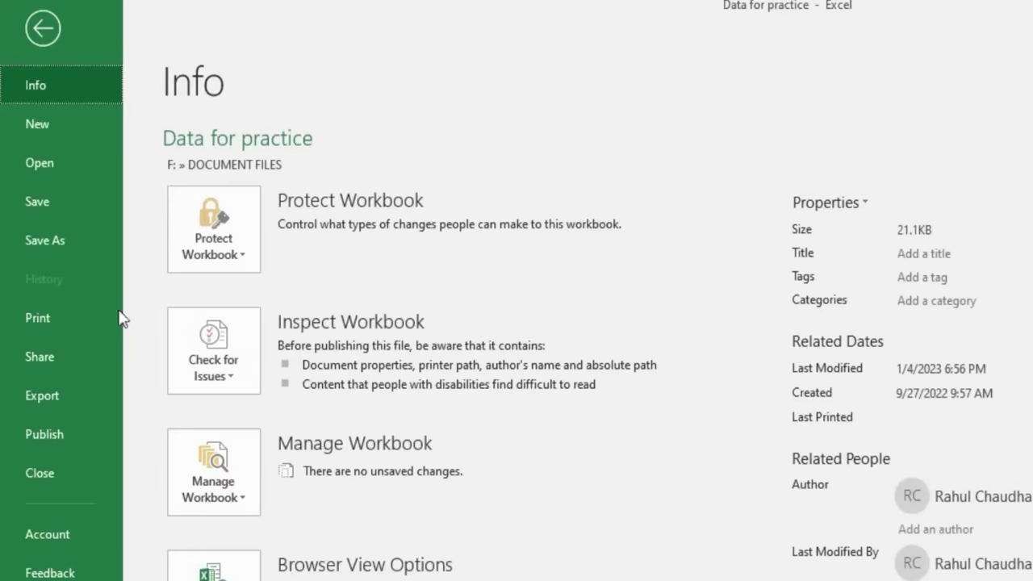
left_click(66, 246)
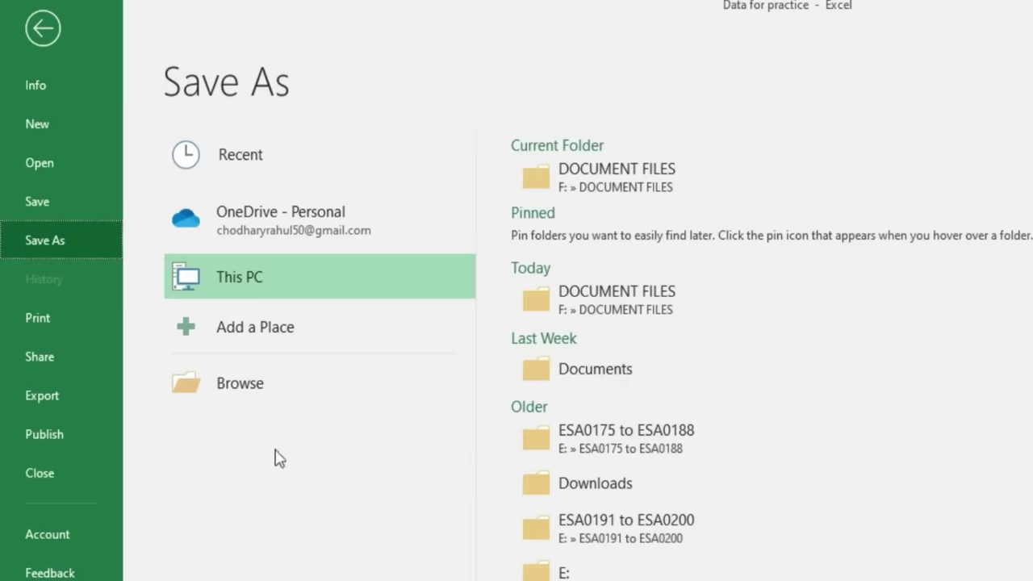
left_click(279, 397)
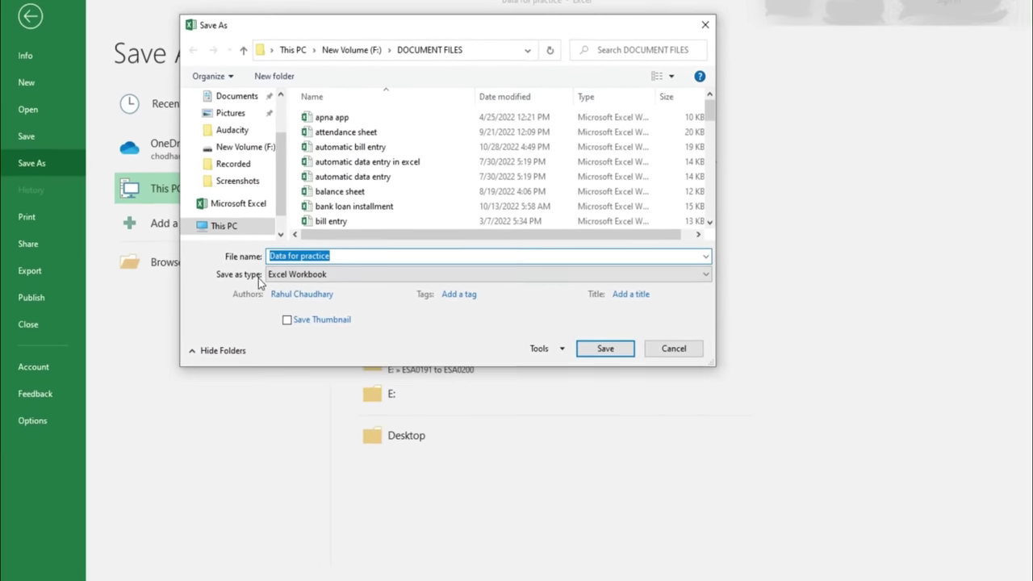
left_click(304, 276)
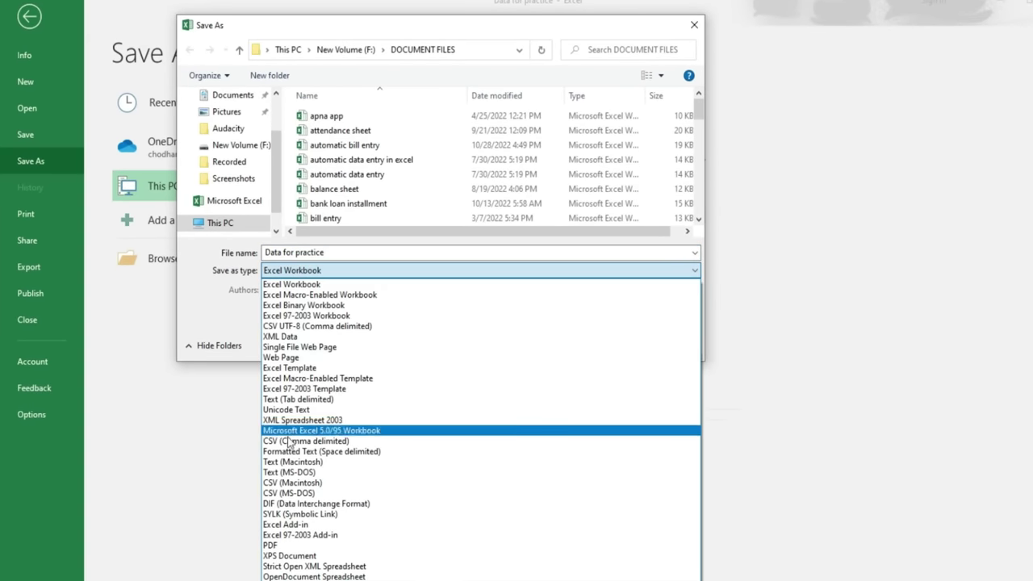
left_click(276, 546)
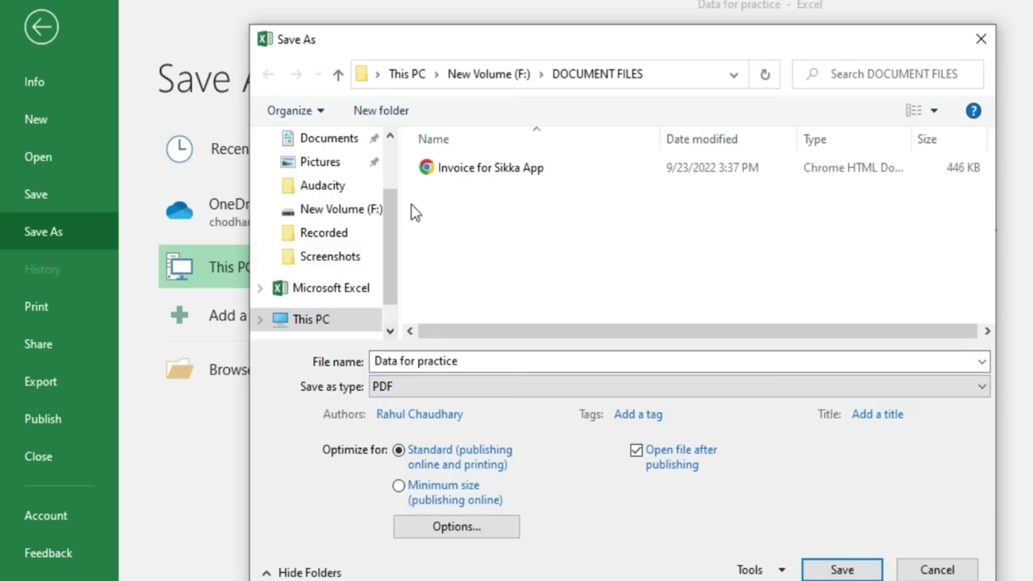
Choose the Desktop as the PDF's save location, and return to the worksheet without saving.
scroll(391, 229, "up", 2)
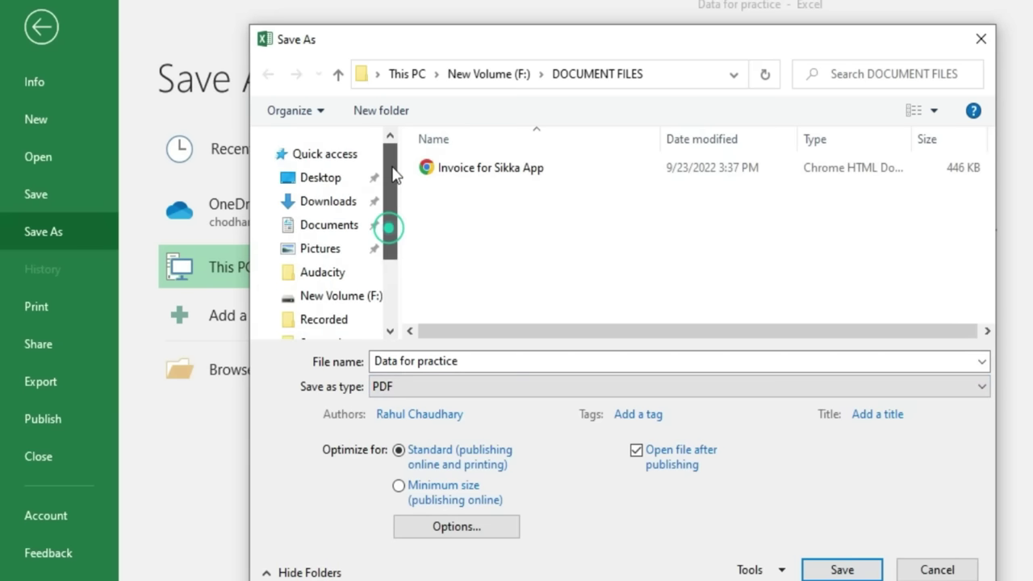
left_click(323, 179)
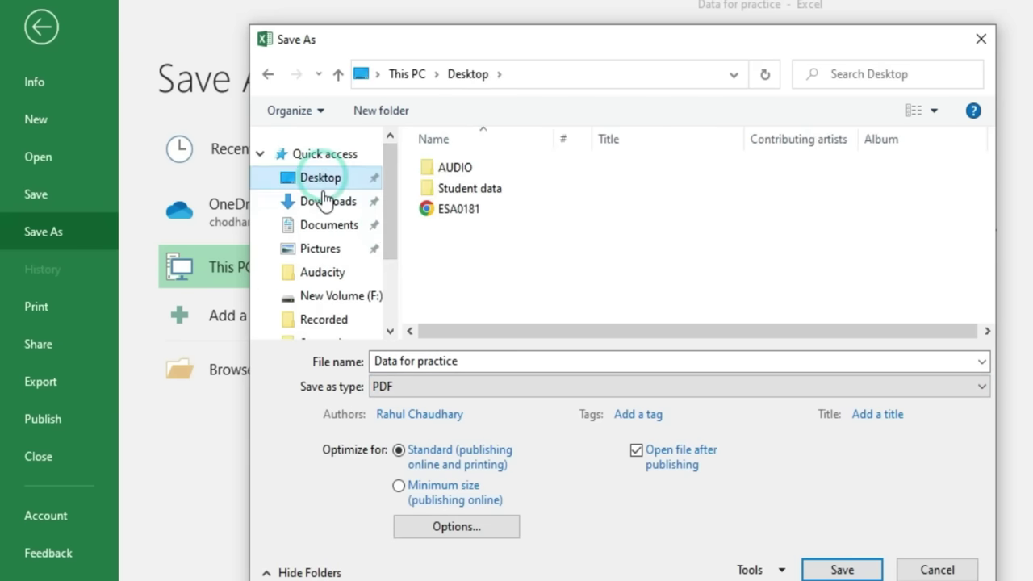
left_click(325, 201)
left_click(326, 182)
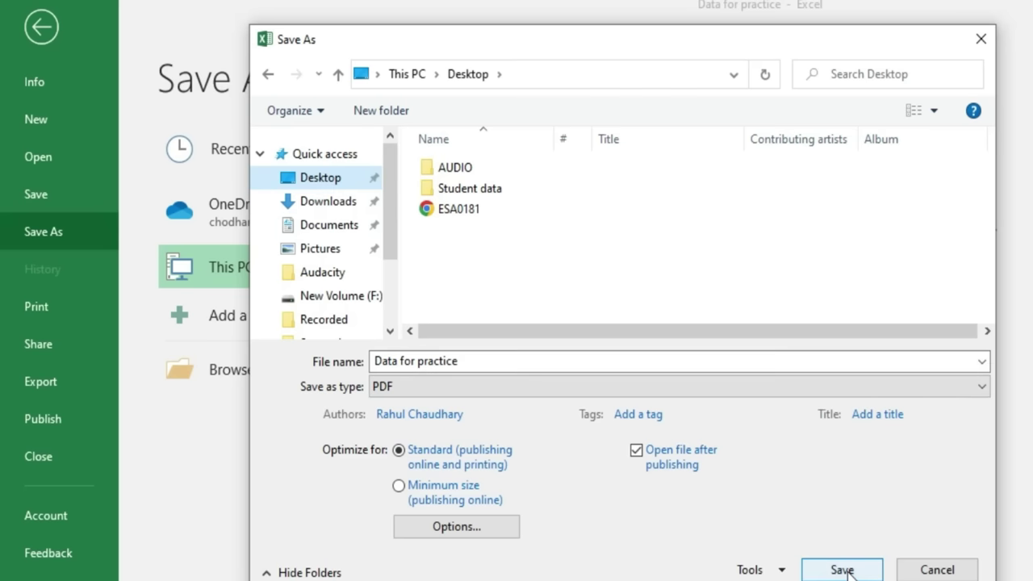
left_click(979, 39)
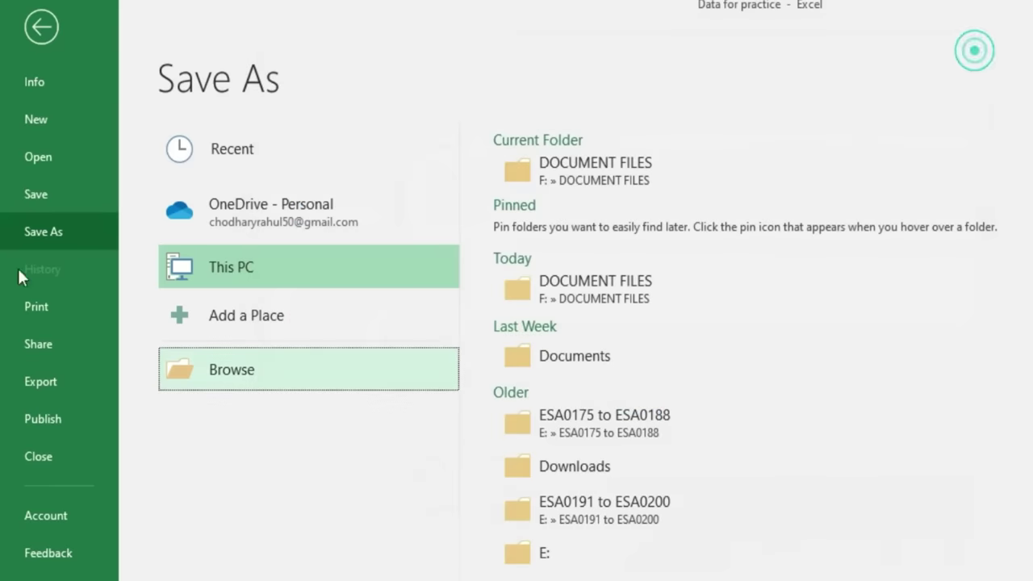
left_click(37, 39)
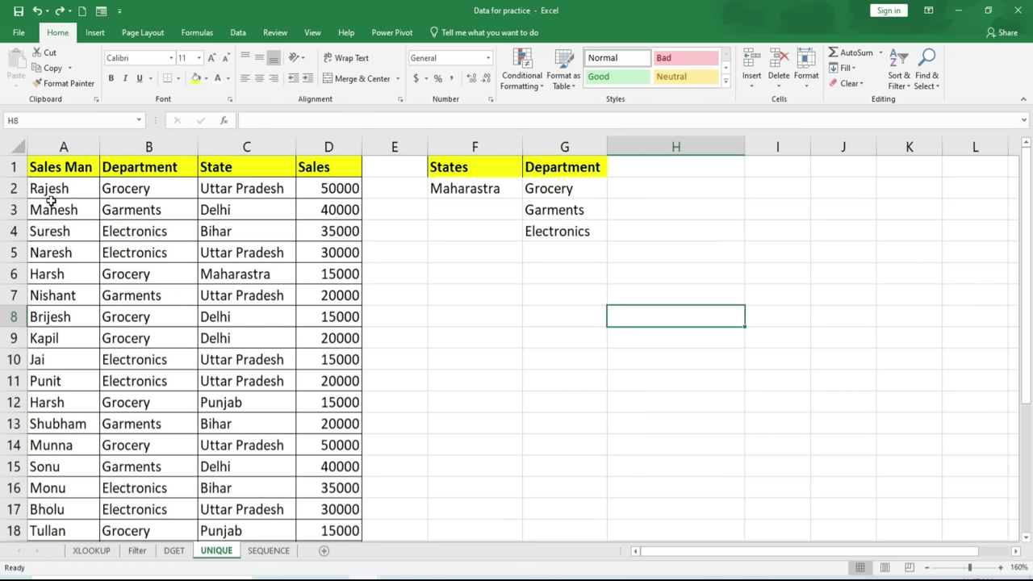
Insert an entire blank column before the Sales Man column.
left_click(47, 168)
scroll(312, 316, "down", 5)
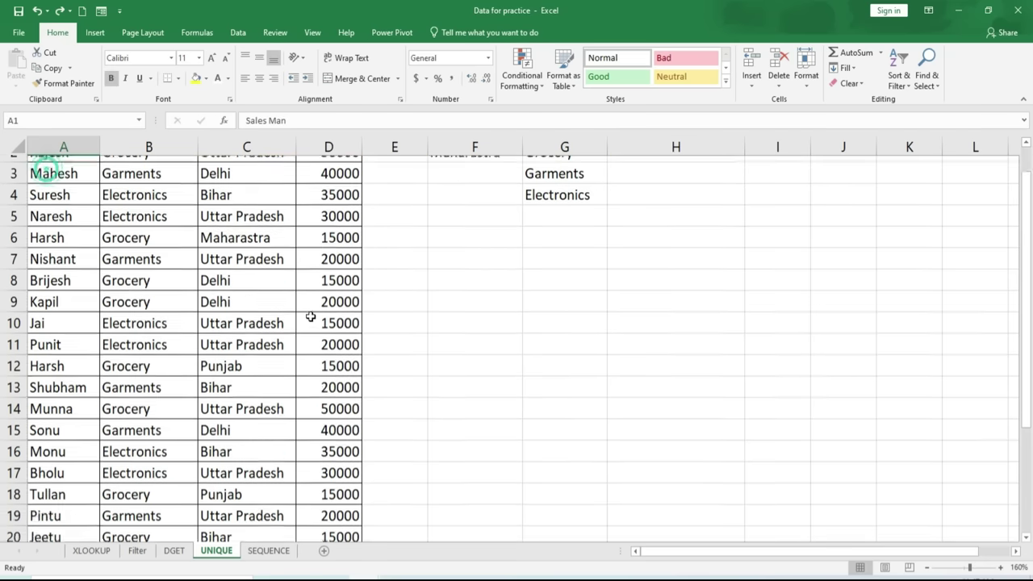
scroll(34, 365, "up", 5)
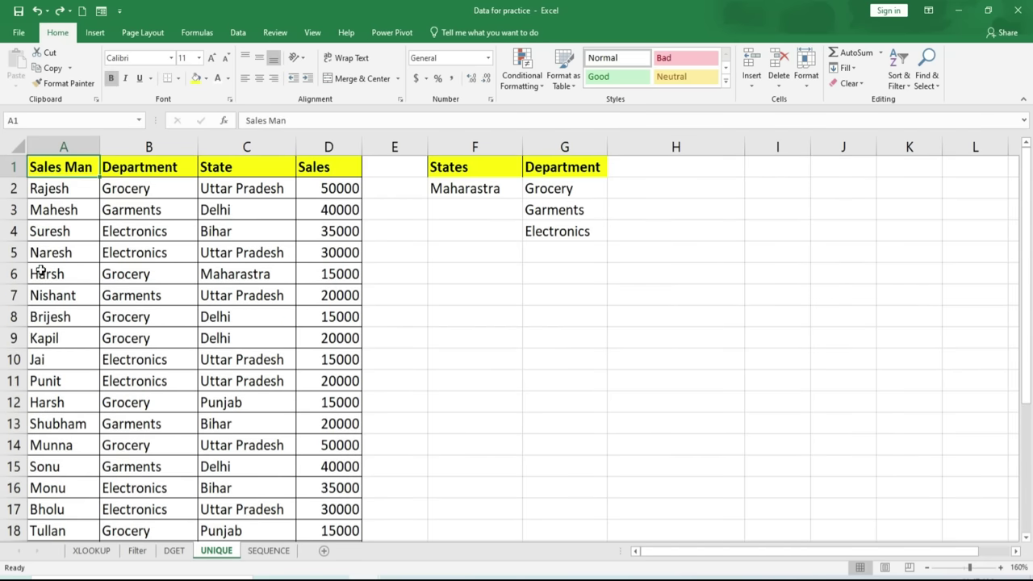
key("ctrl+shift+plus")
left_click(840, 433)
left_click(828, 455)
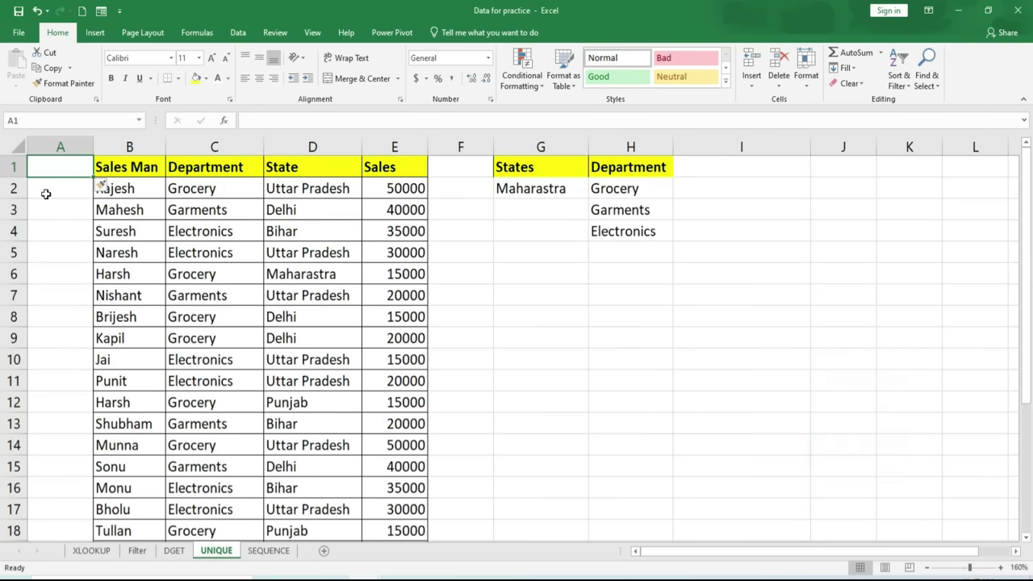
Enter the header S.no in A1 and give it the Sales Man header's formatting with Format Painter.
type("S.no")
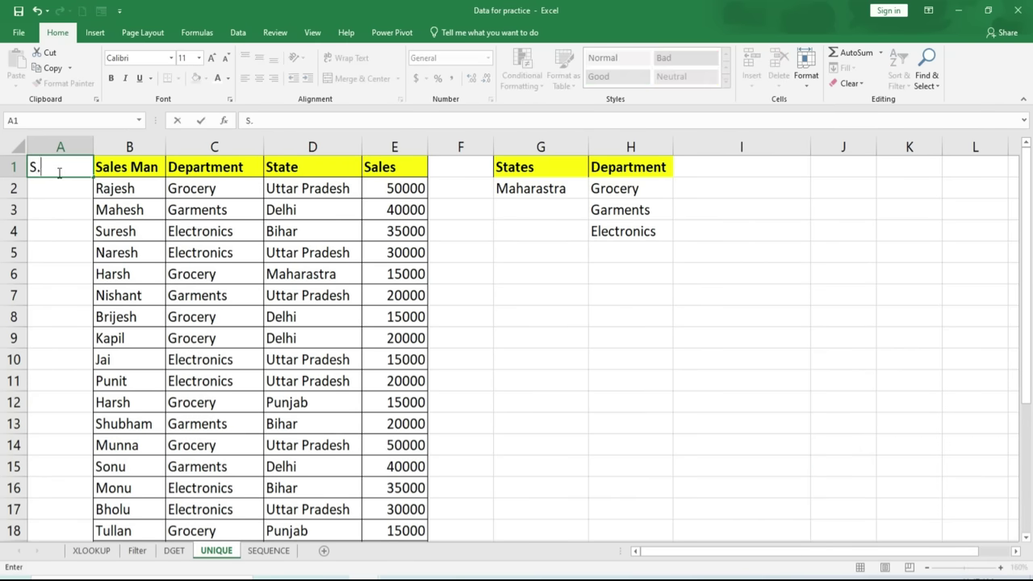
key("Tab")
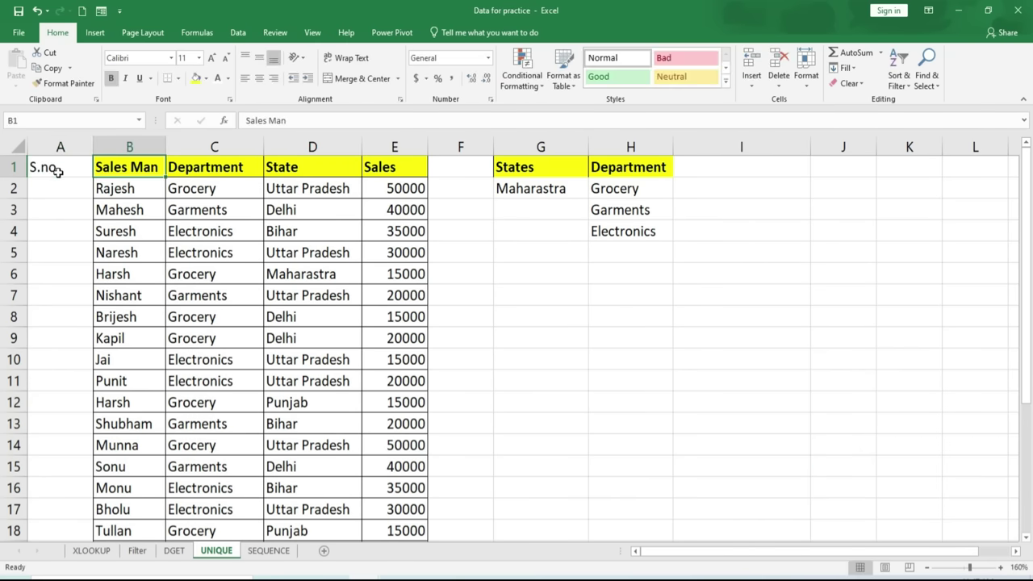
left_click(65, 83)
left_click(58, 166)
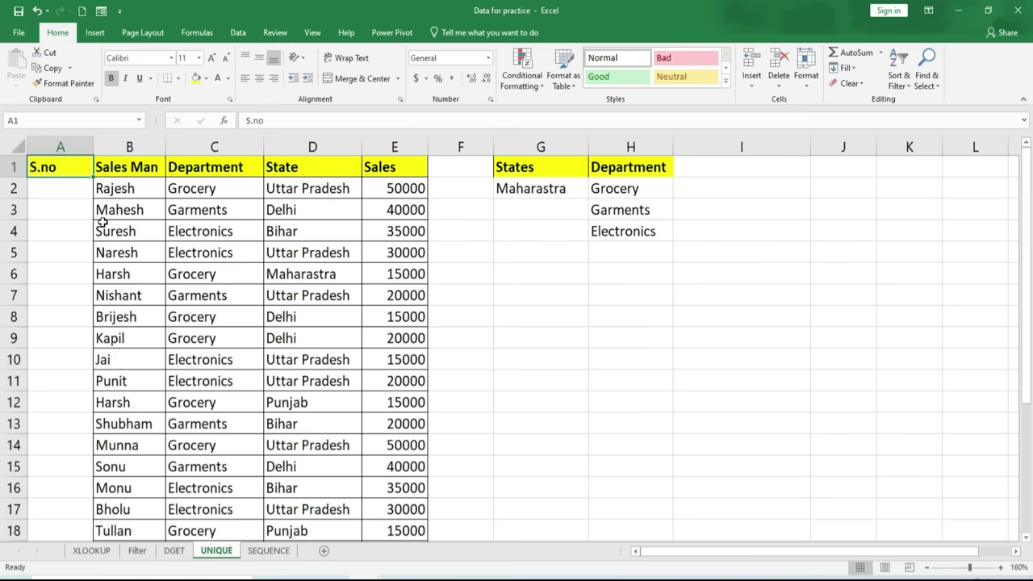
Number the records from A2 by filling down the series 1, 2, and autofit the S.no column's width.
left_click(68, 187)
type("1")
key("Return")
type("2")
key("Return")
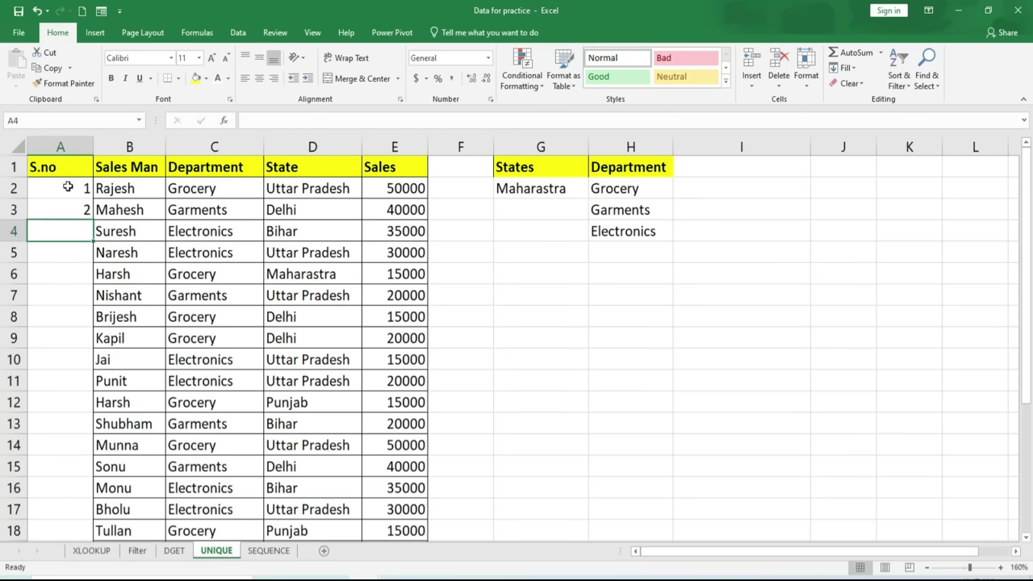
left_click_drag(71, 188, 74, 208)
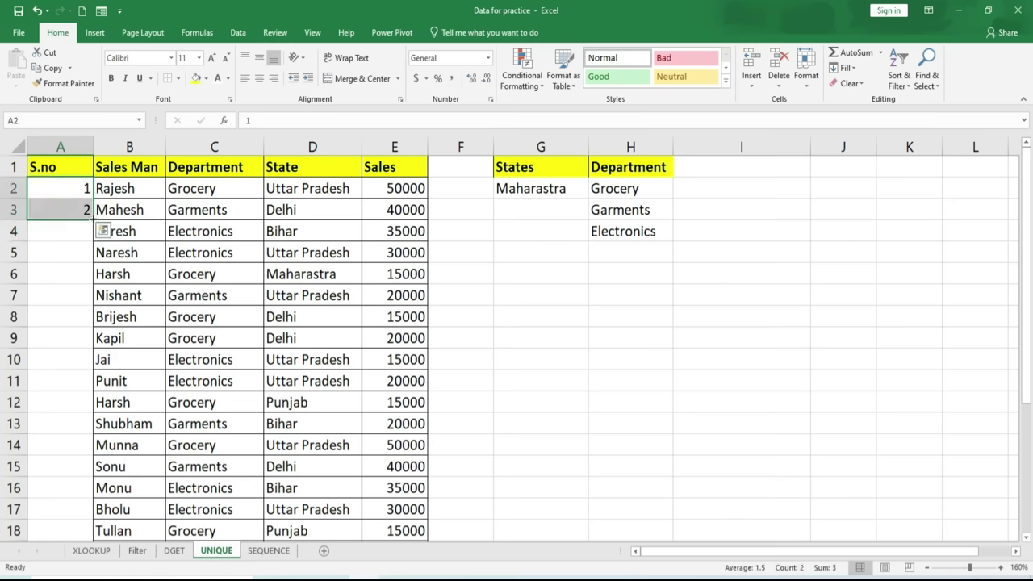
double_click(93, 218)
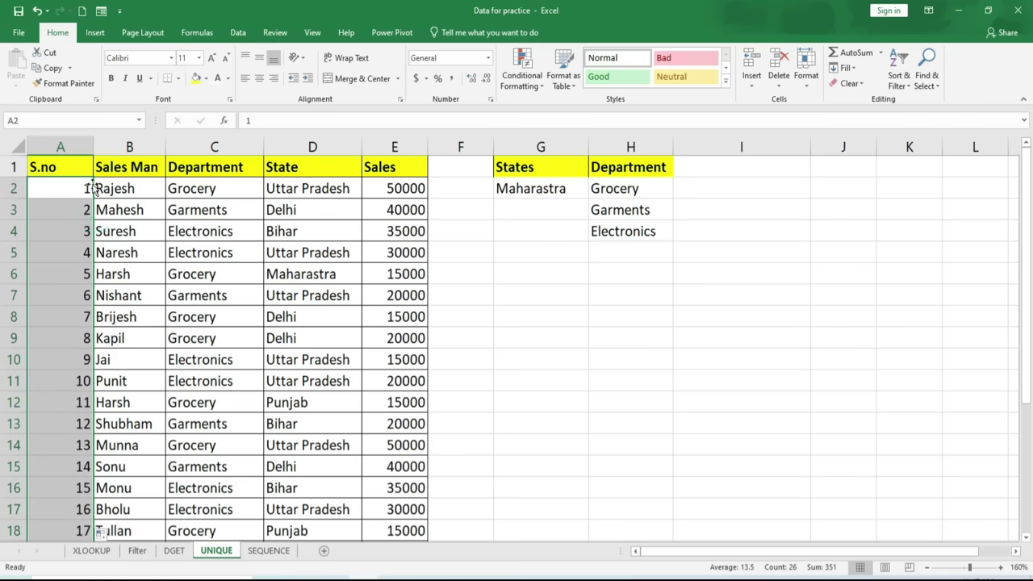
double_click(93, 145)
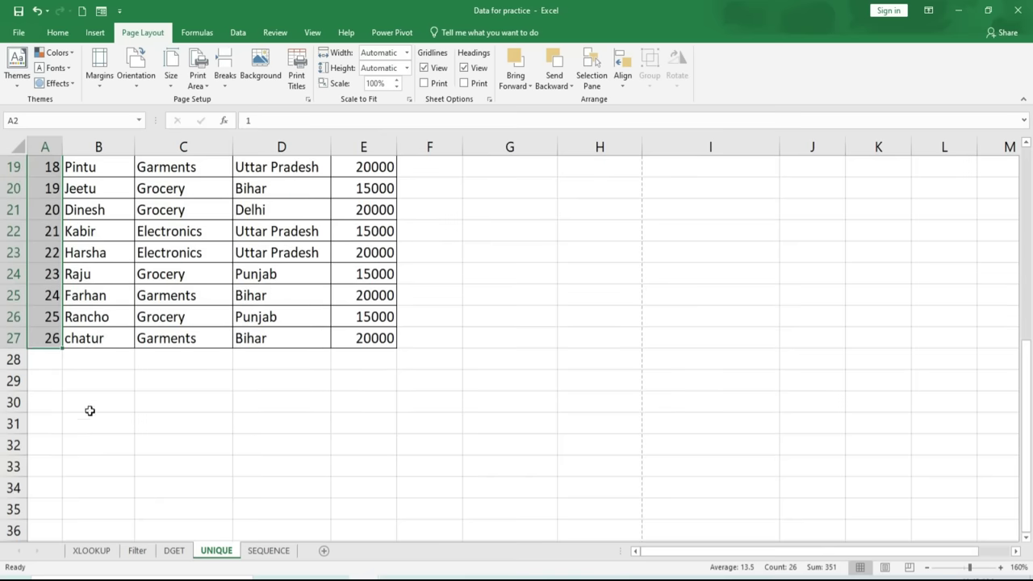
Copy the records in B5:E27 to the rows starting at B28 and extend the S.no series down to row 50.
left_click(29, 339)
scroll(242, 388, "up", 5)
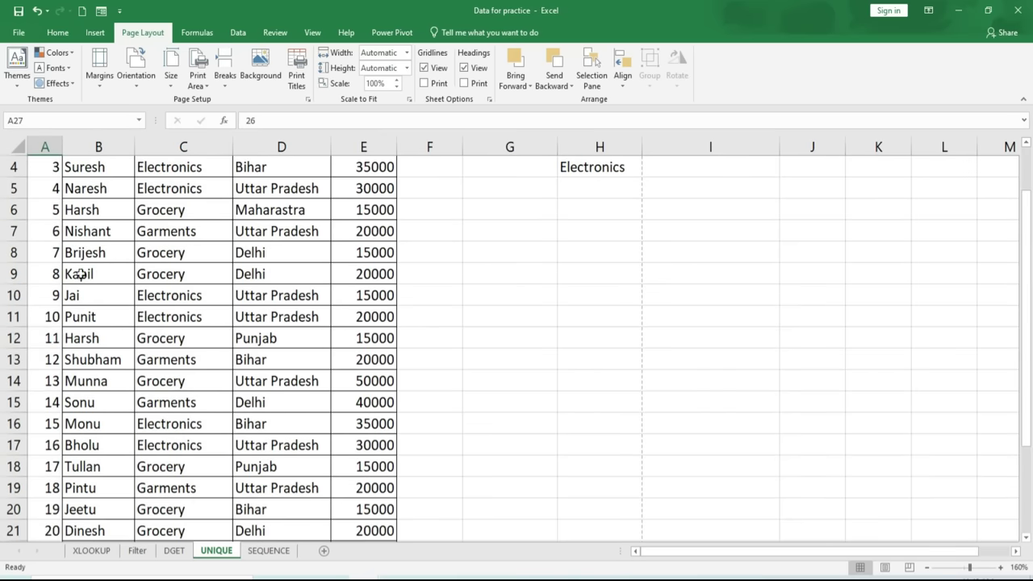
left_click_drag(79, 276, 322, 311)
scroll(117, 272, "up", 3)
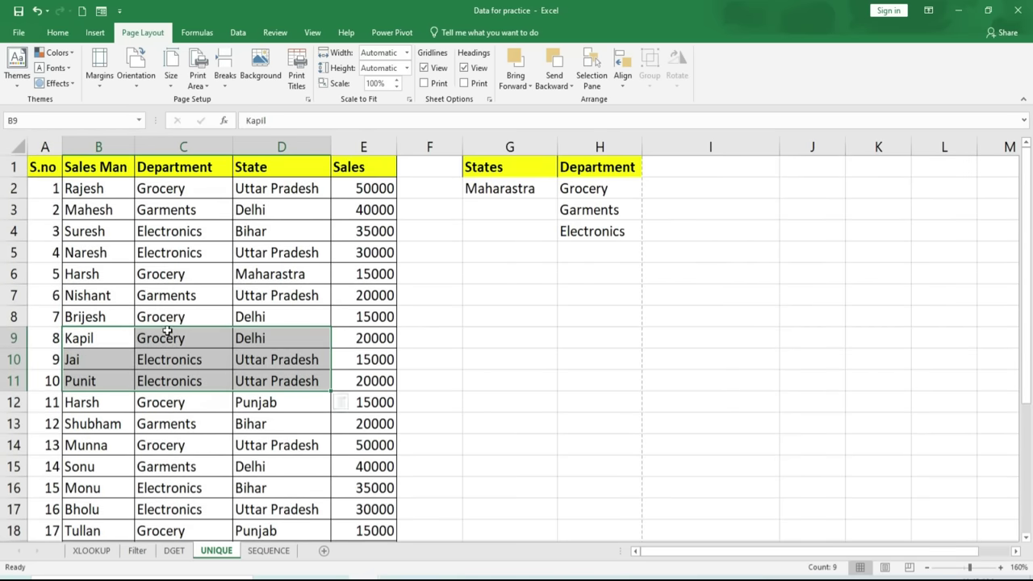
left_click_drag(91, 255, 345, 484)
key("ctrl+c")
scroll(124, 467, "down", 2)
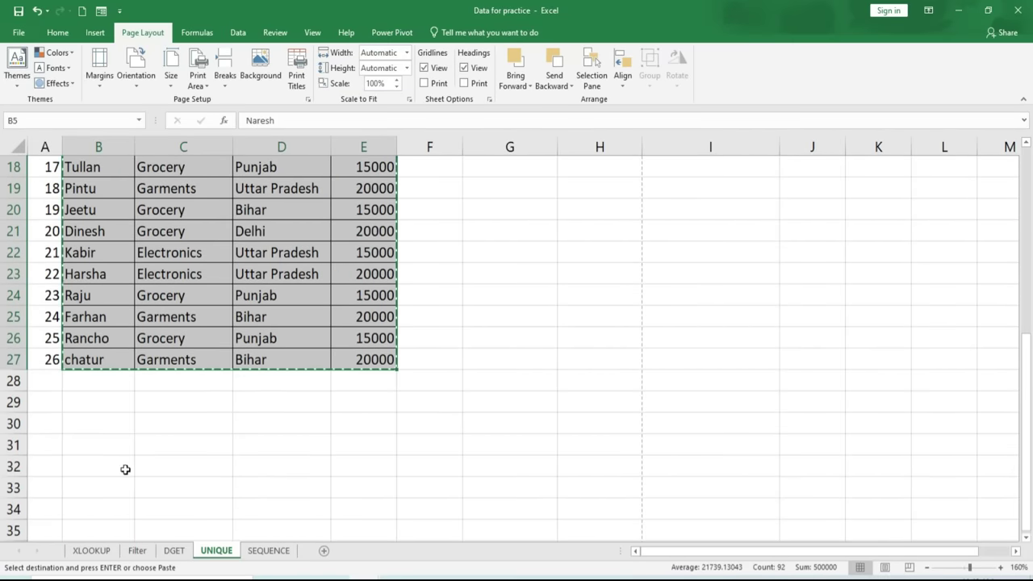
left_click(94, 387)
key("ctrl+v")
left_click_drag(46, 338, 250, 375)
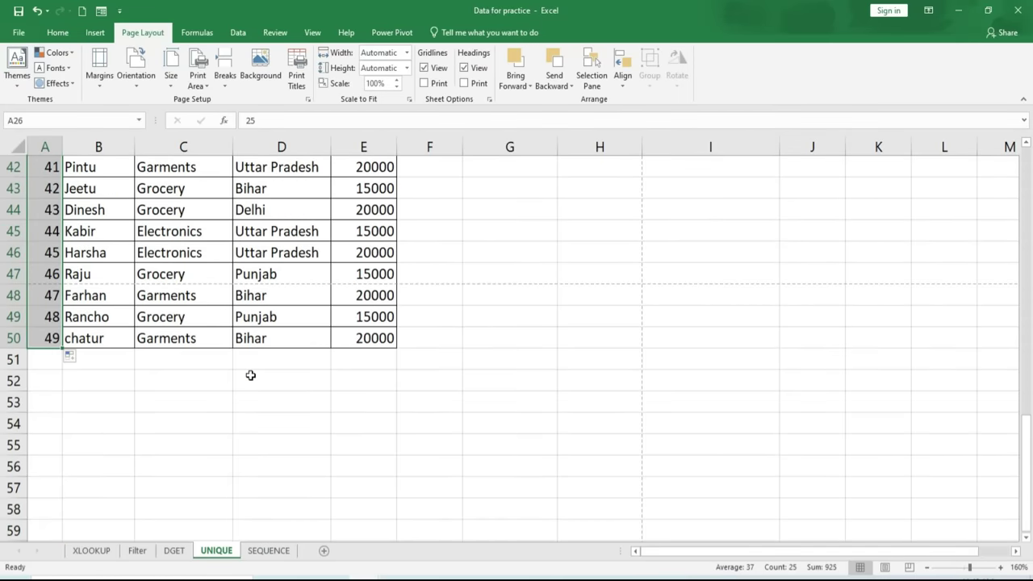
left_click(192, 389)
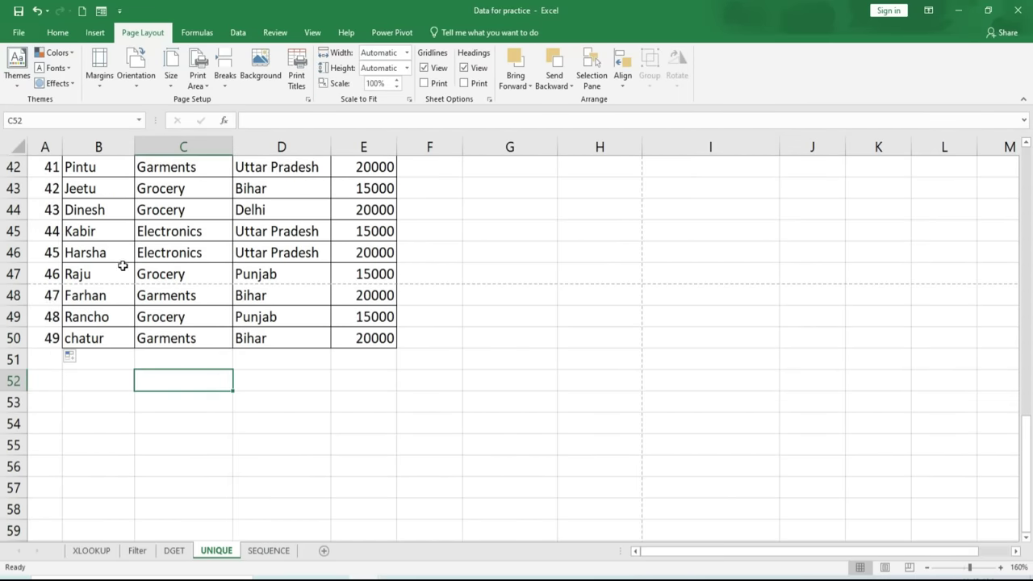
Copy the records in B43:E50 to the rows starting at B51 and extend the S.no series down to row 58.
left_click_drag(85, 189, 364, 338)
key("ctrl+c")
left_click(120, 360)
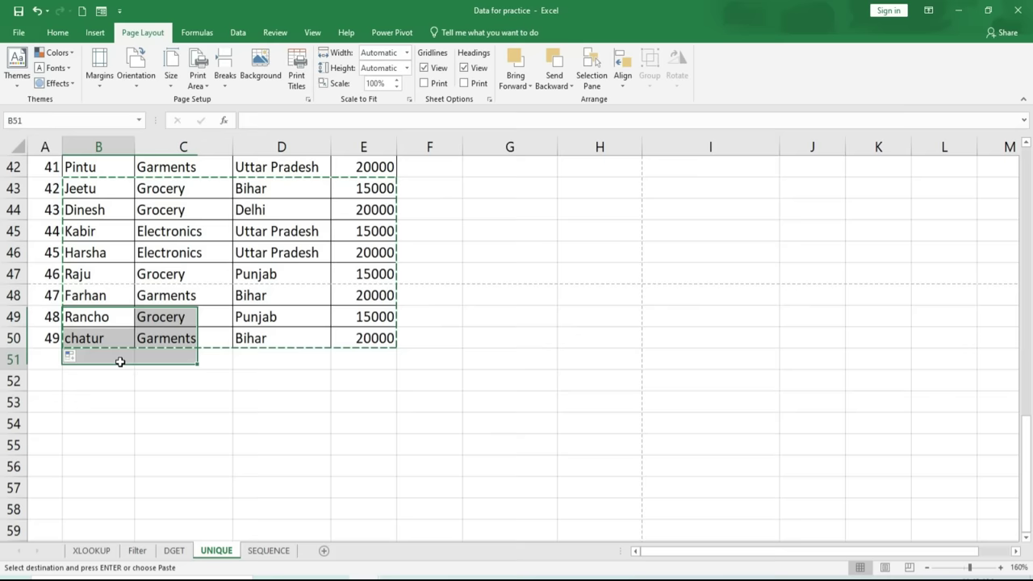
key("ctrl+v")
left_click(51, 304)
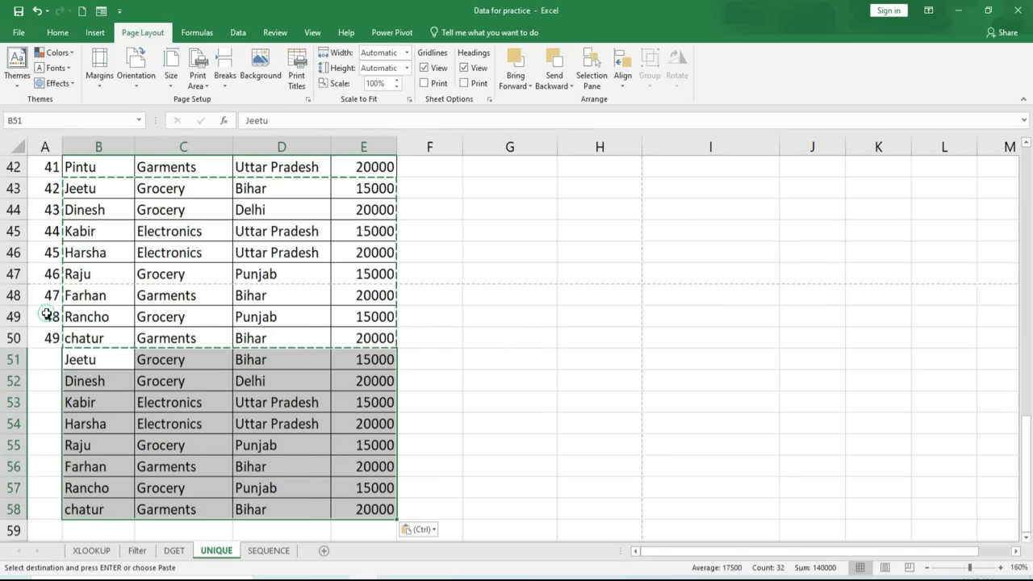
left_click_drag(42, 316, 39, 331)
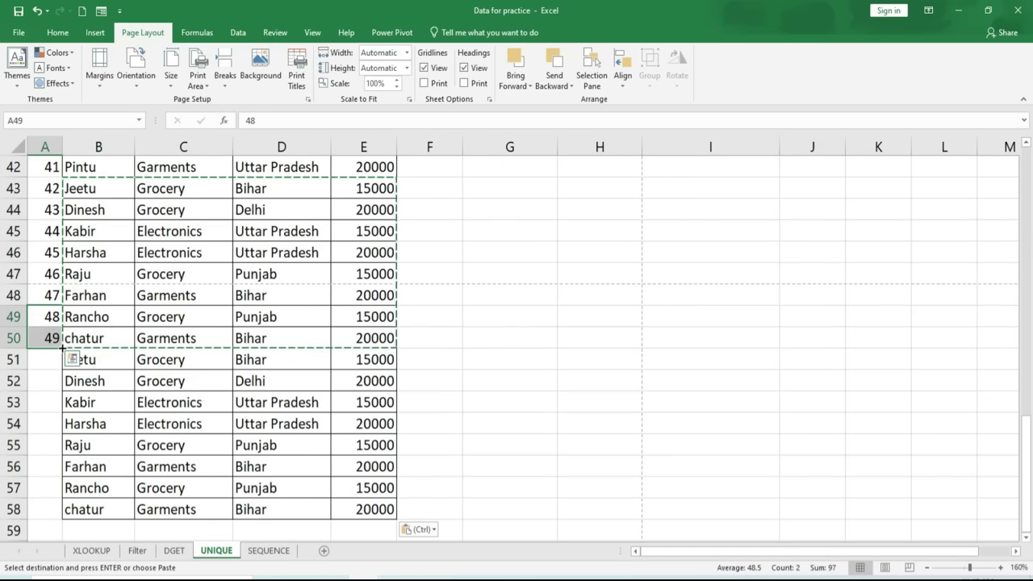
double_click(62, 348)
left_click(402, 436)
Check in the print preview where the table breaks across pages, and return to the worksheet's upper rows.
key("ctrl+p")
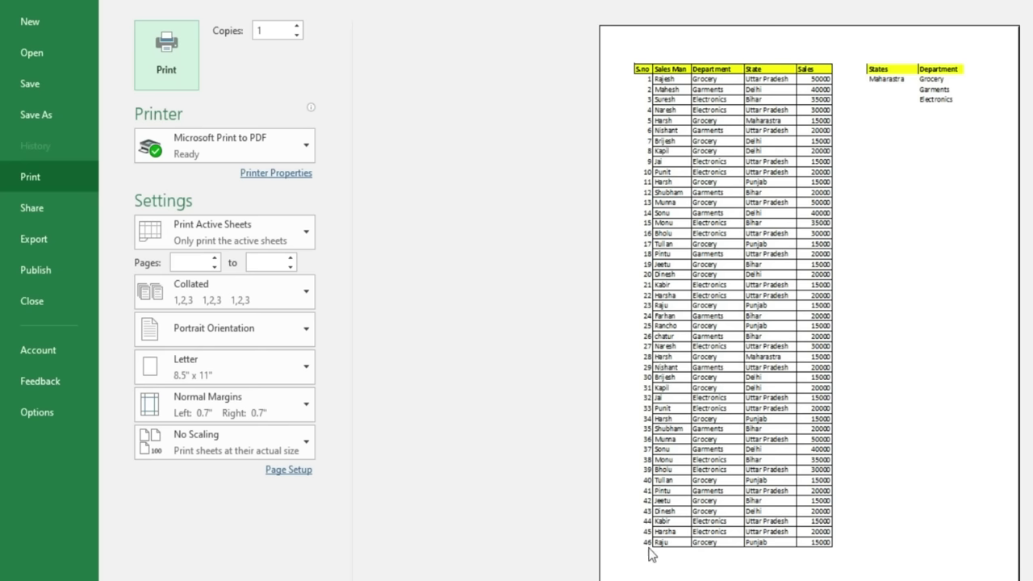
left_click(663, 522)
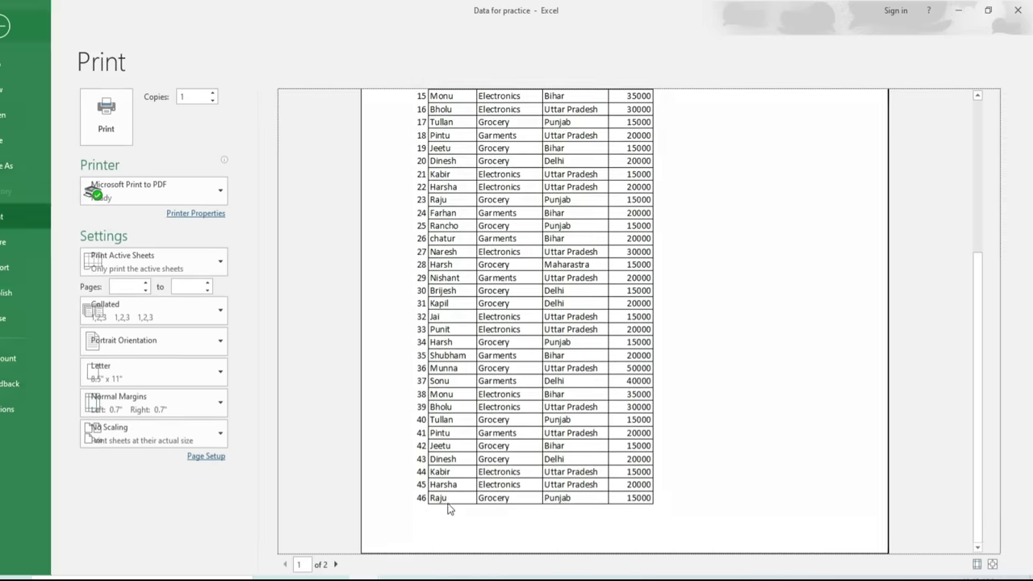
key("Escape")
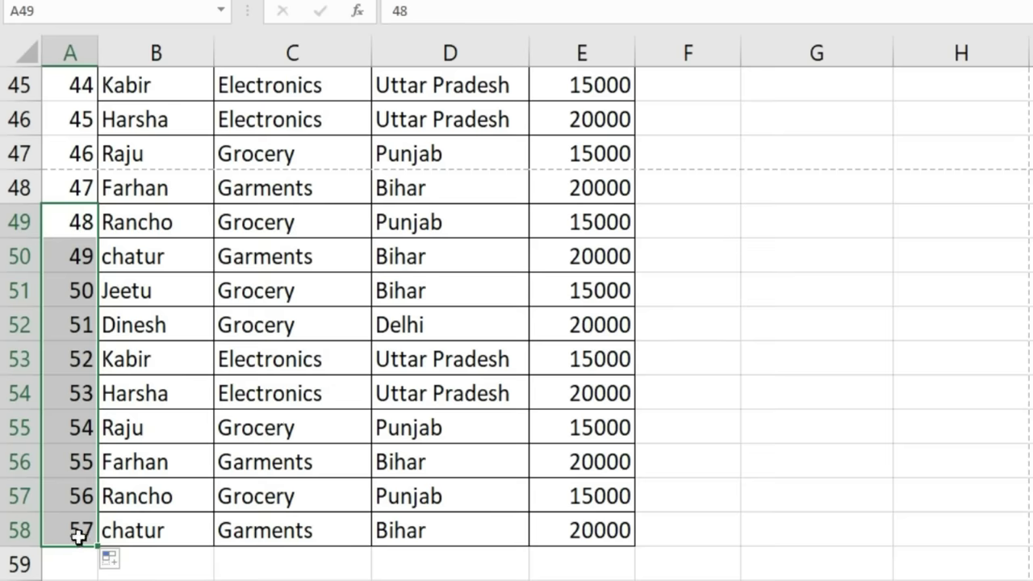
scroll(269, 487, "up", 2)
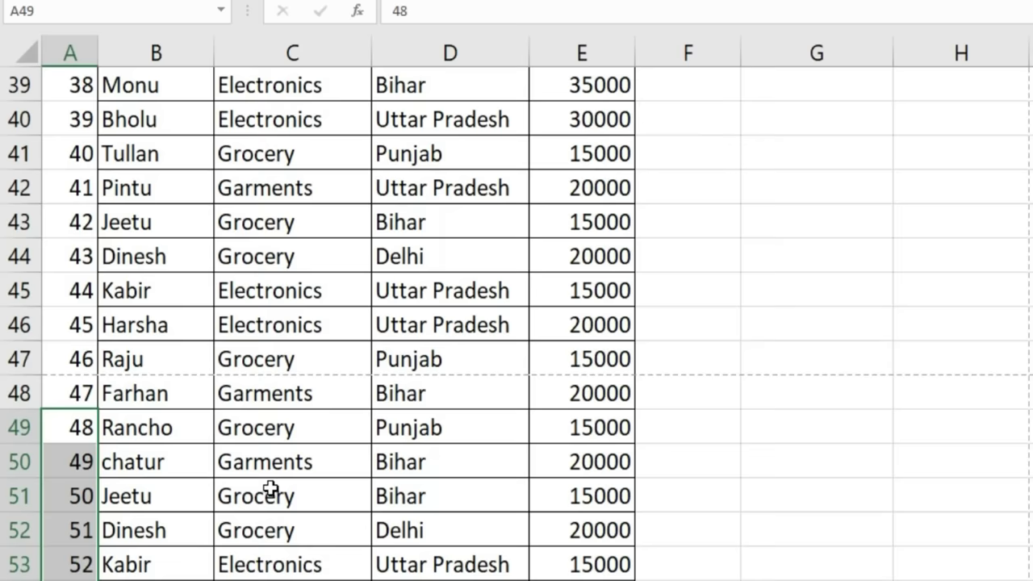
scroll(270, 486, "up", 13)
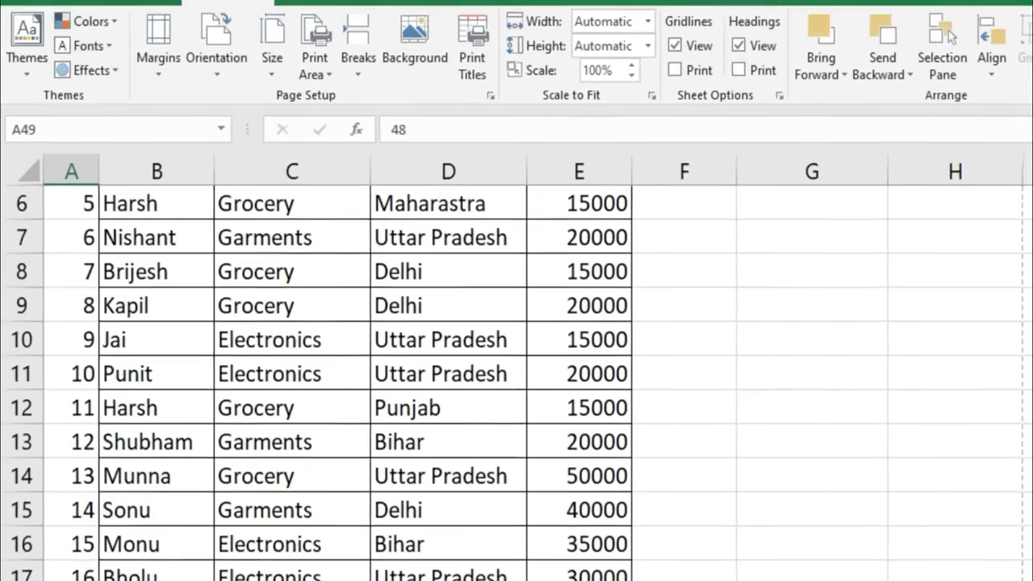
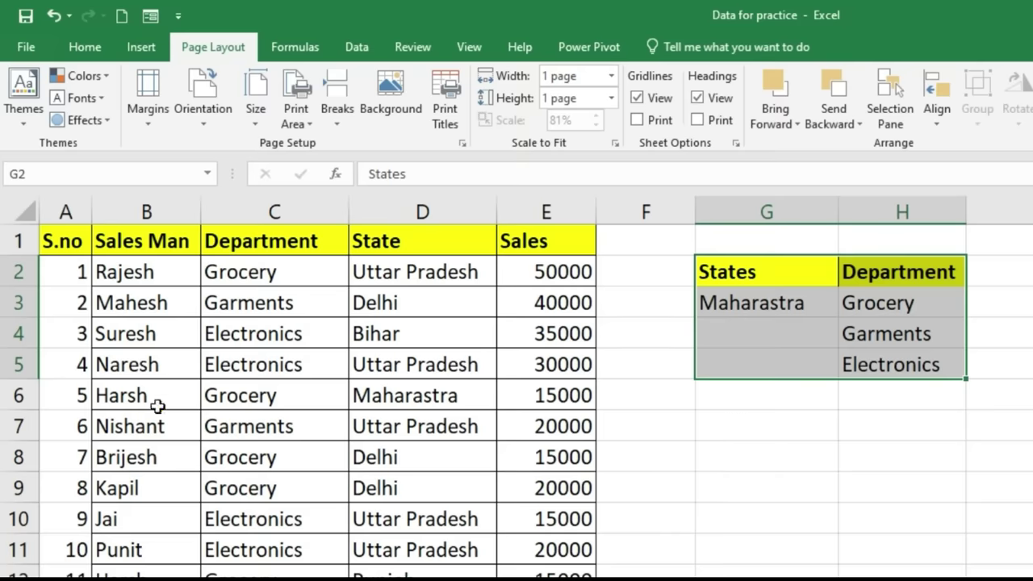
Set the range A1:E11 of the sales table as the print area and check it in the print preview.
left_click_drag(64, 244, 517, 550)
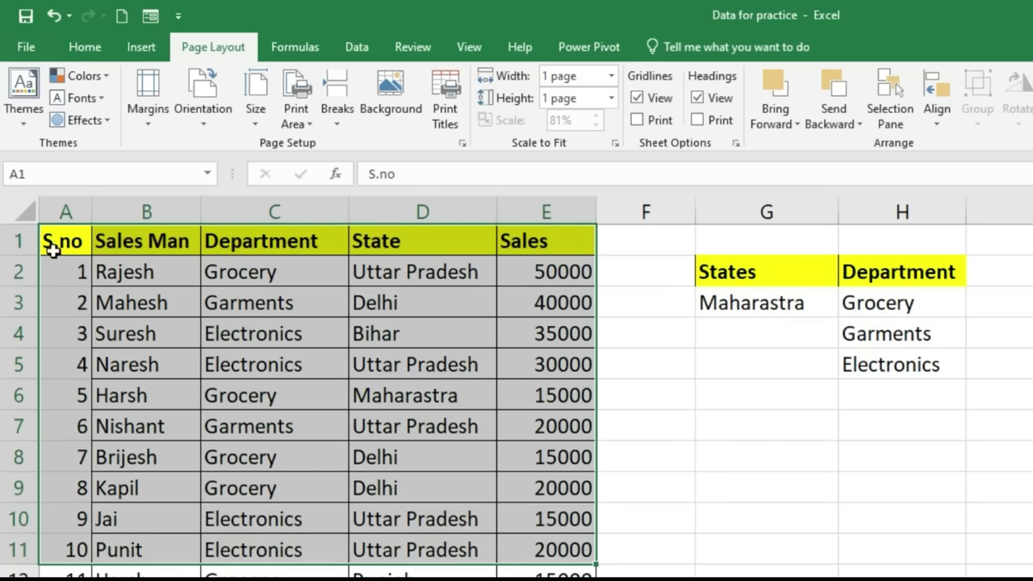
left_click(783, 491)
left_click(54, 241)
left_click_drag(76, 240, 532, 550)
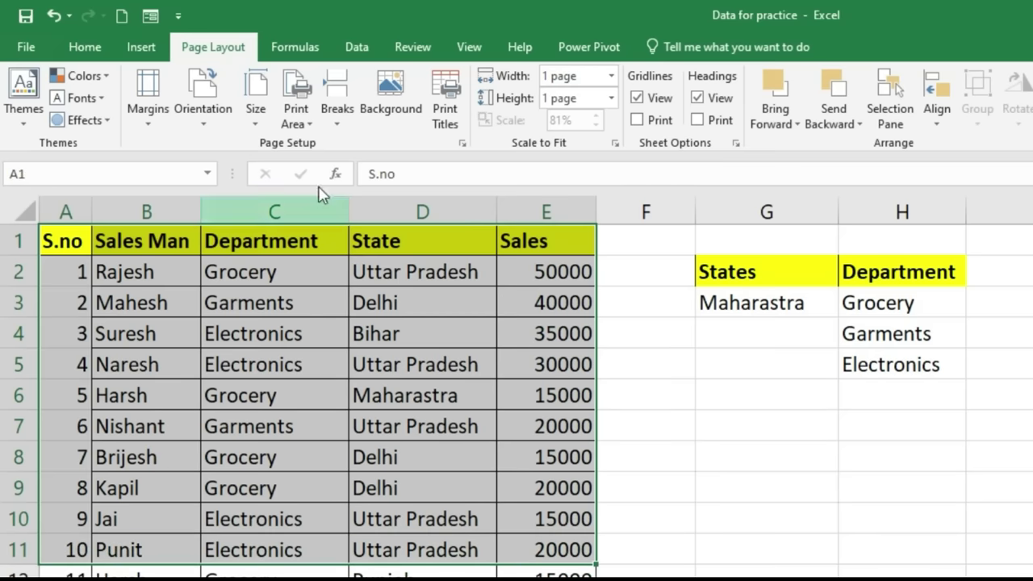
left_click(296, 123)
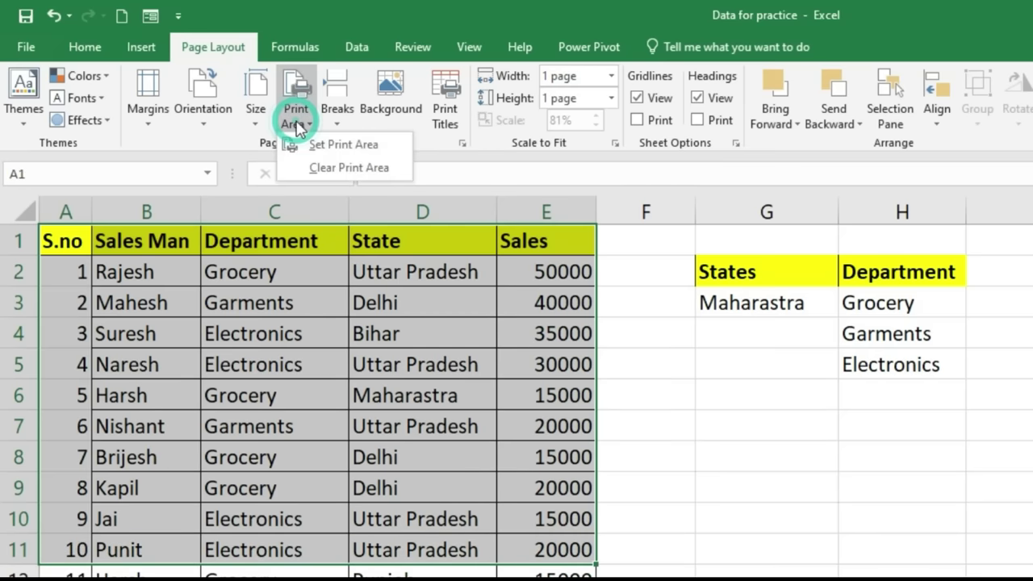
left_click(343, 143)
left_click(716, 484)
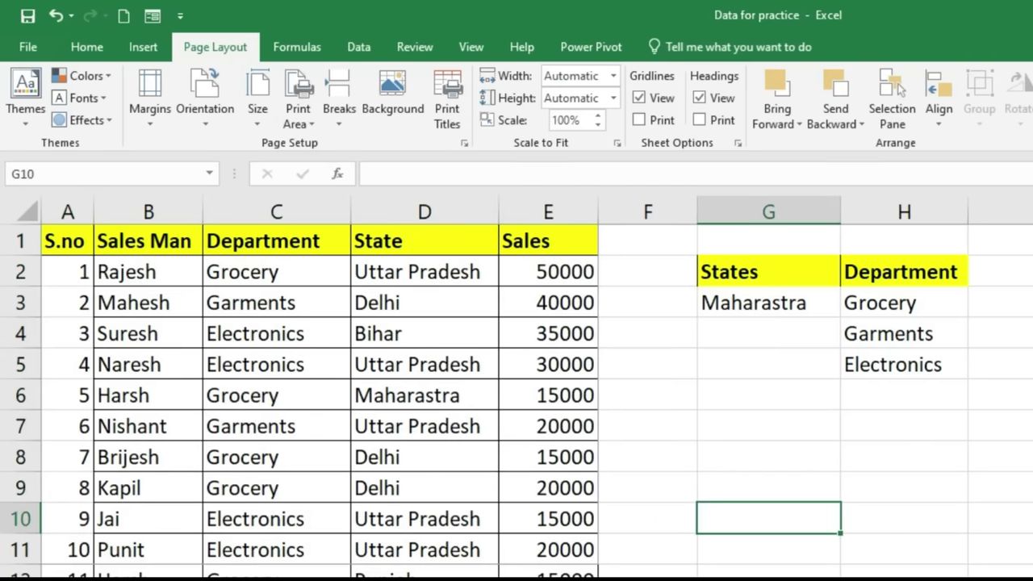
key("ctrl+p")
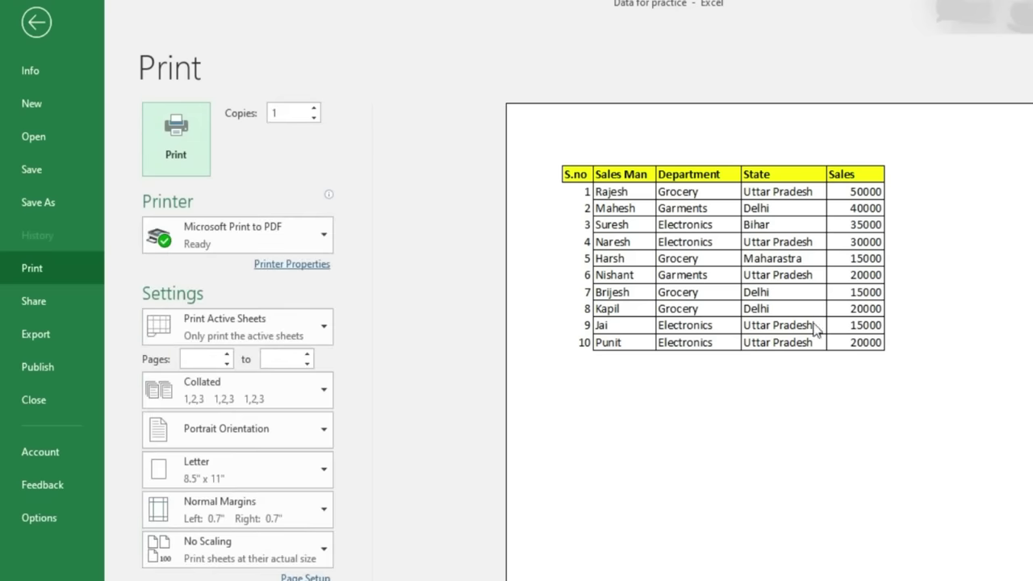
key("Escape")
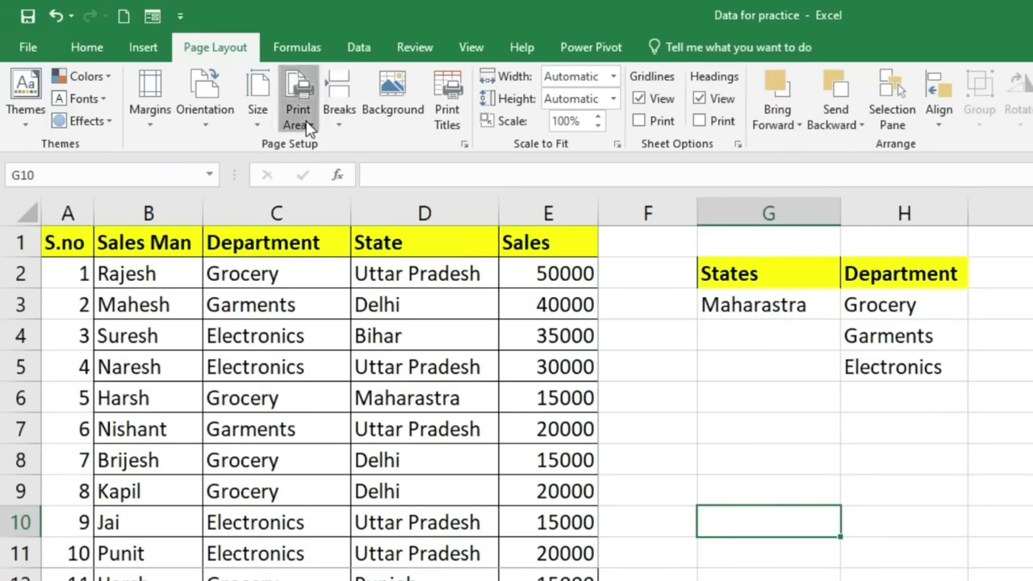
Clear the sheet's print area and check the whole sheet in the print preview.
left_click(307, 127)
left_click(381, 172)
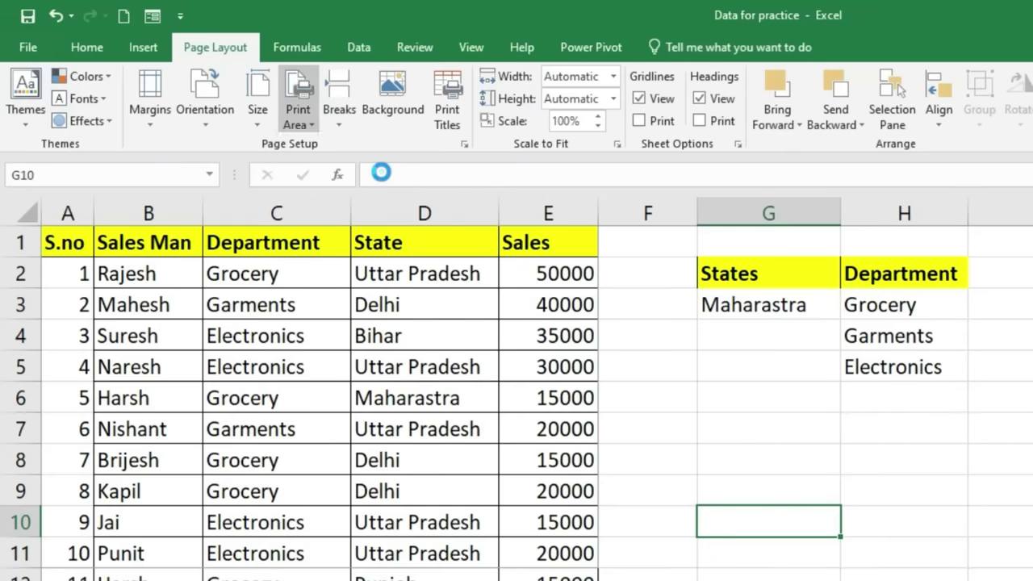
key("ctrl+p")
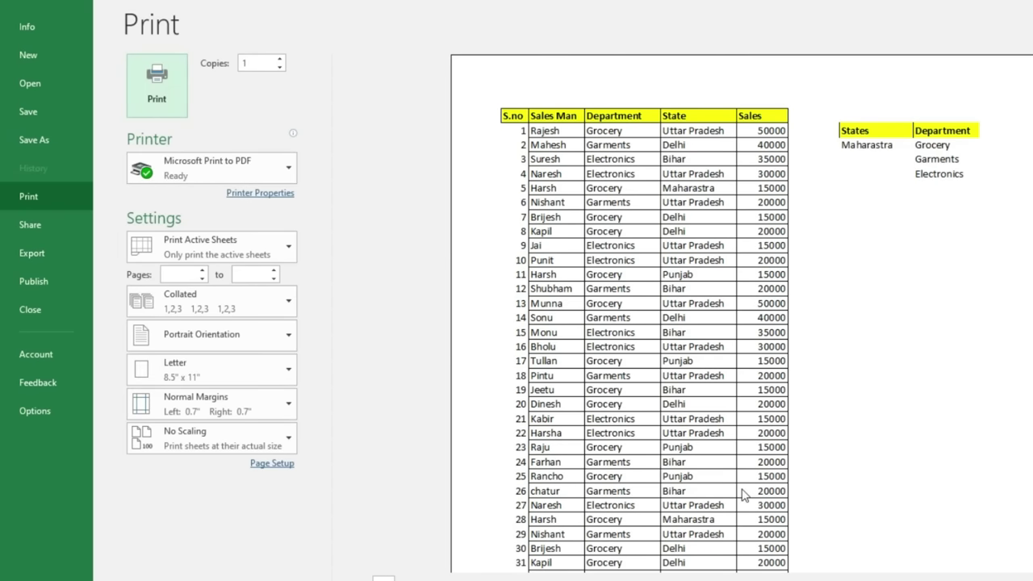
key("Escape")
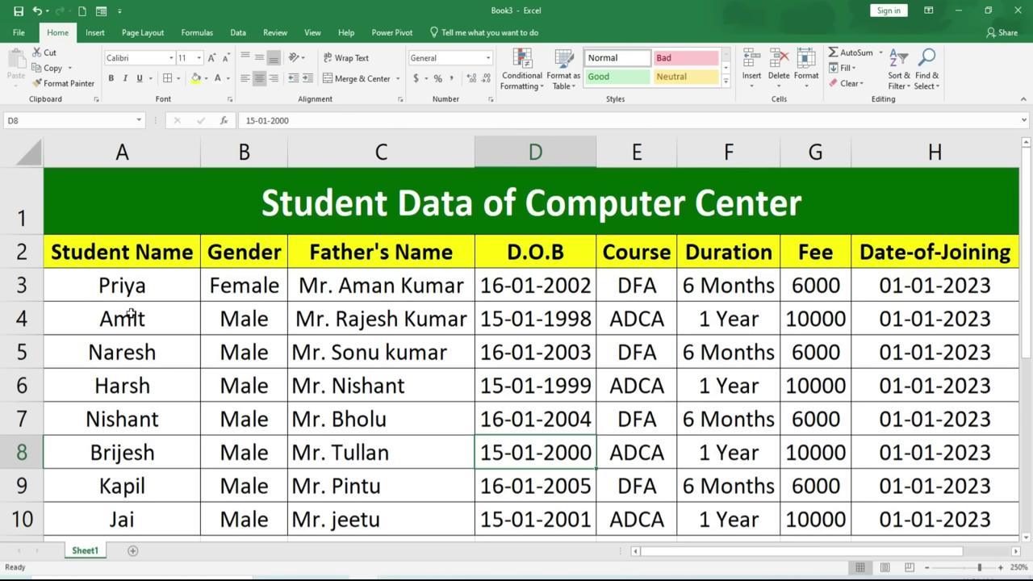
In I3 of the student data sheet, enter an UPPER formula that converts the student name in A3 to capitals.
scroll(415, 339, "down", 3, "ctrl")
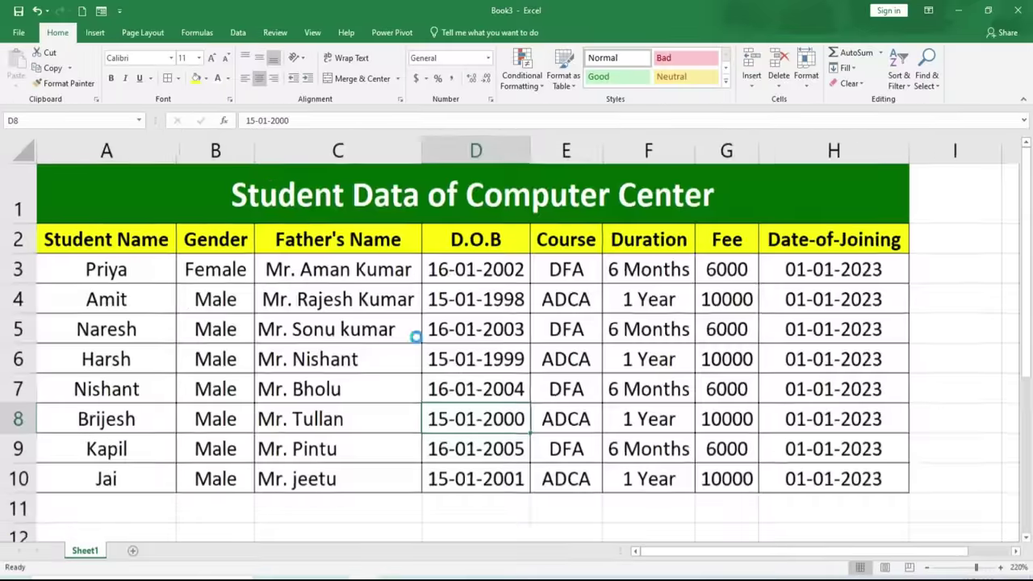
left_click(873, 260)
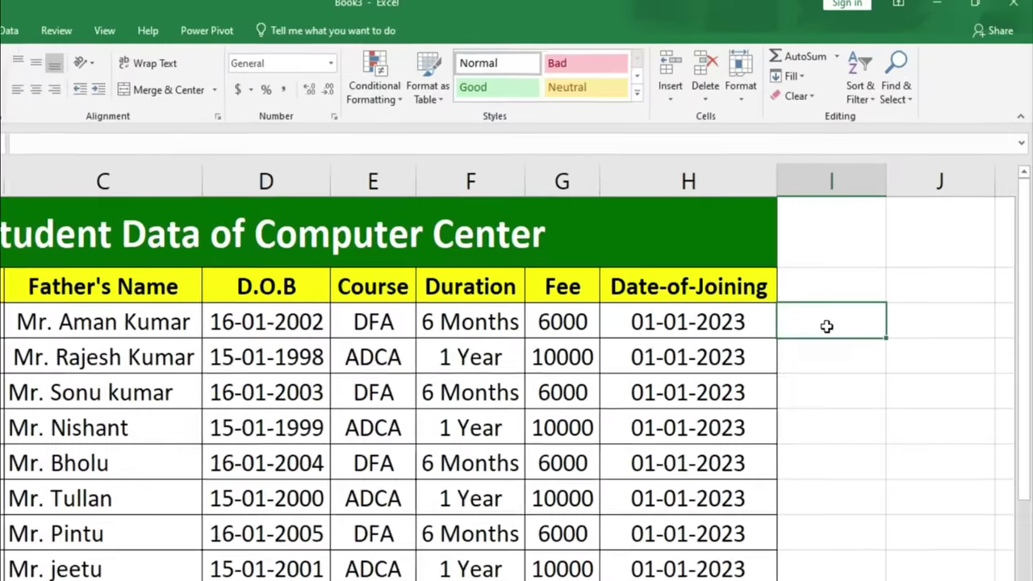
type("=")
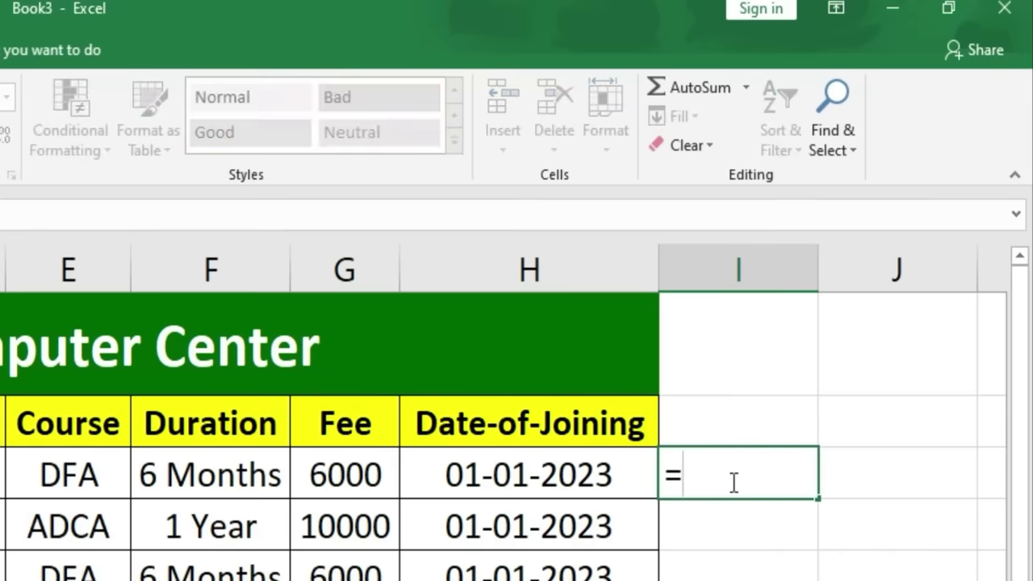
type("upper")
key("Tab")
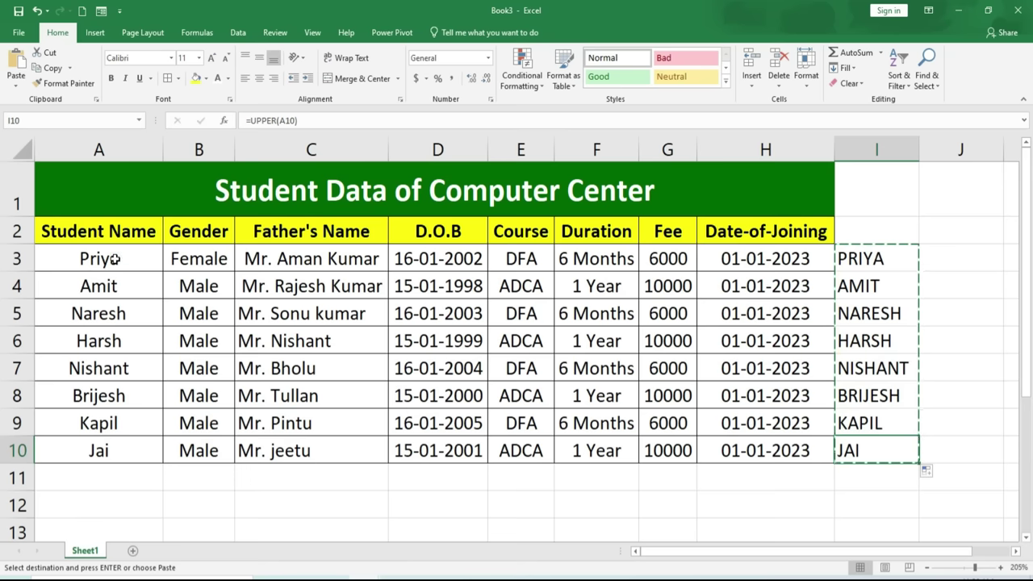
Paste the copied uppercase names from I3:I10 as values only over the Student Name column, starting at A3.
left_click(115, 258)
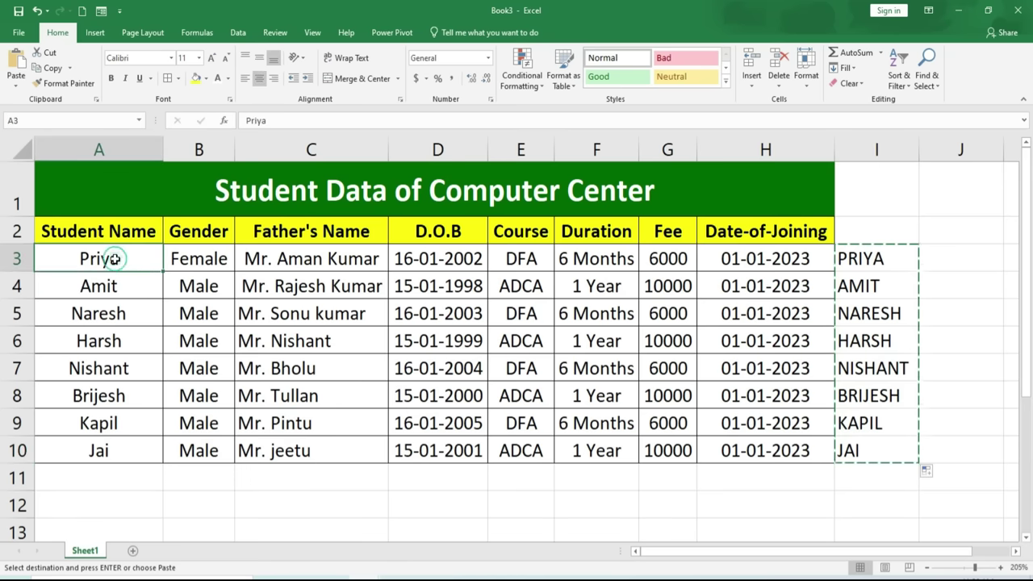
left_click(17, 87)
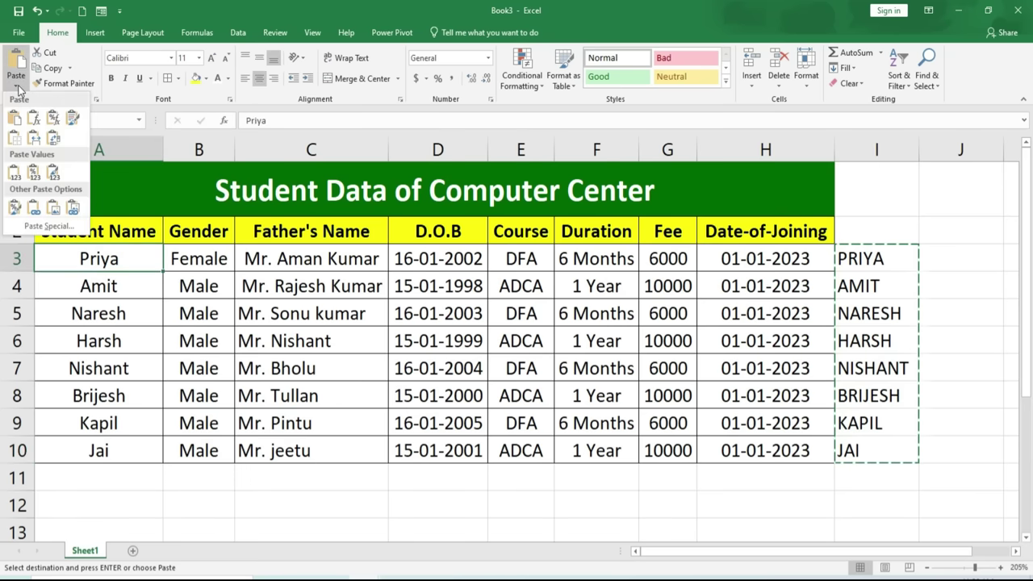
left_click(47, 227)
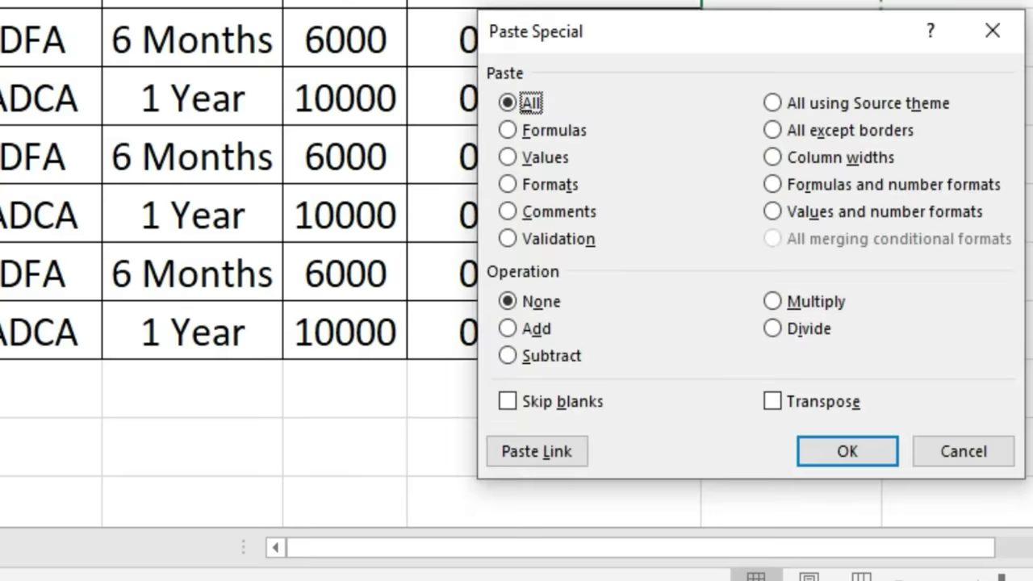
left_click(508, 157)
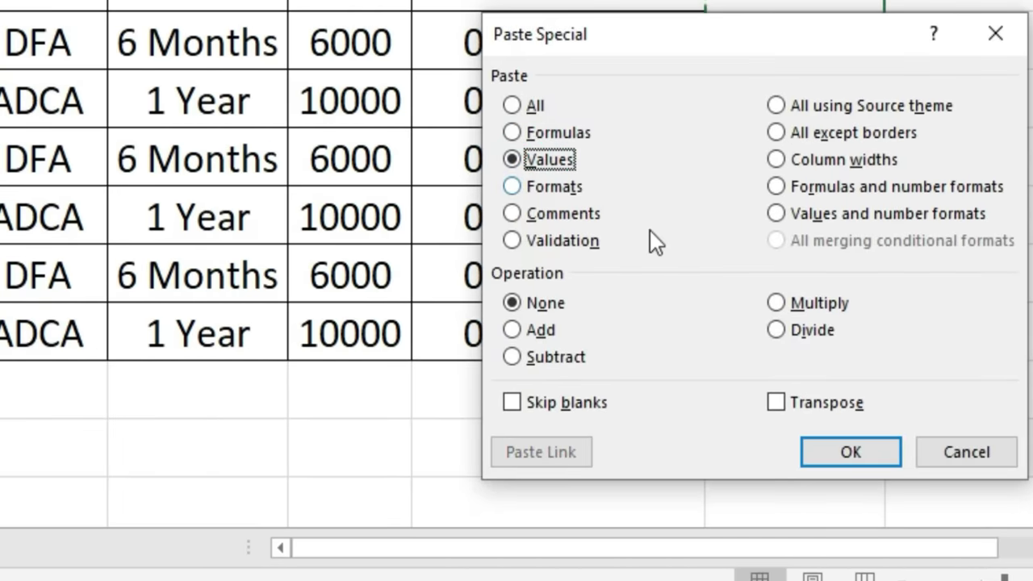
left_click(850, 452)
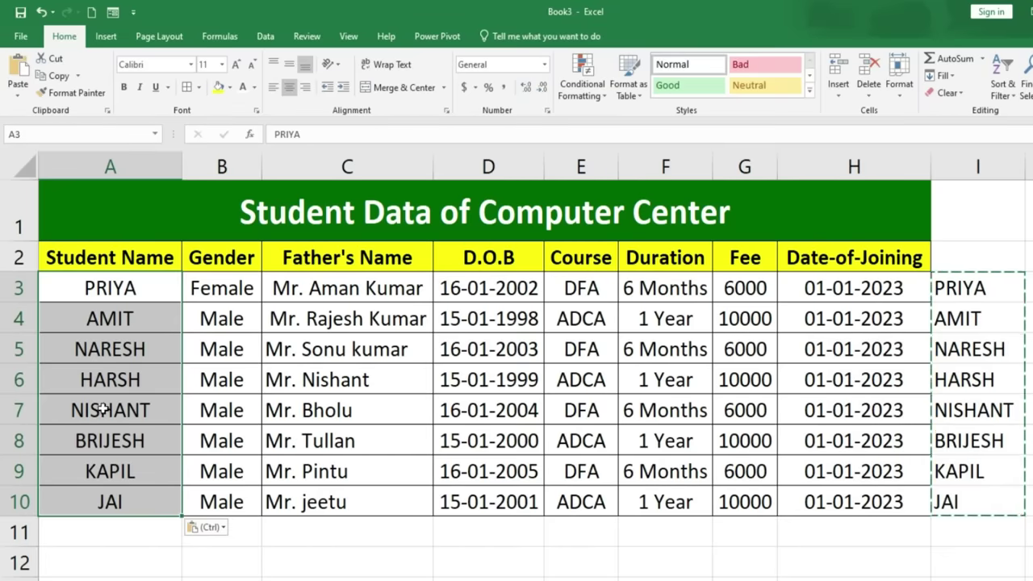
Enter =LOWER(A3) in I3, fill it down to I10, and clear the filled range.
left_click(978, 293)
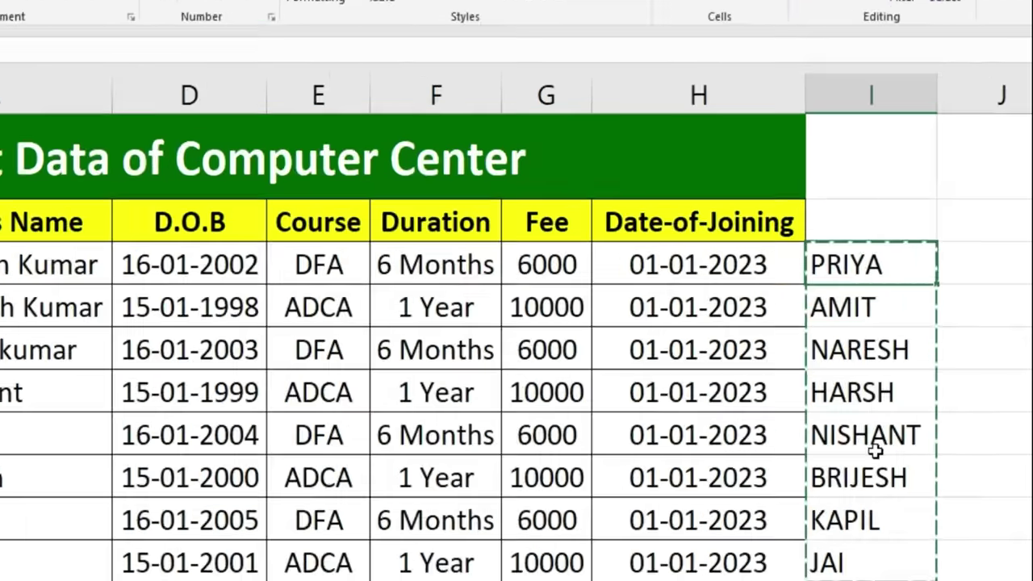
type("=lower")
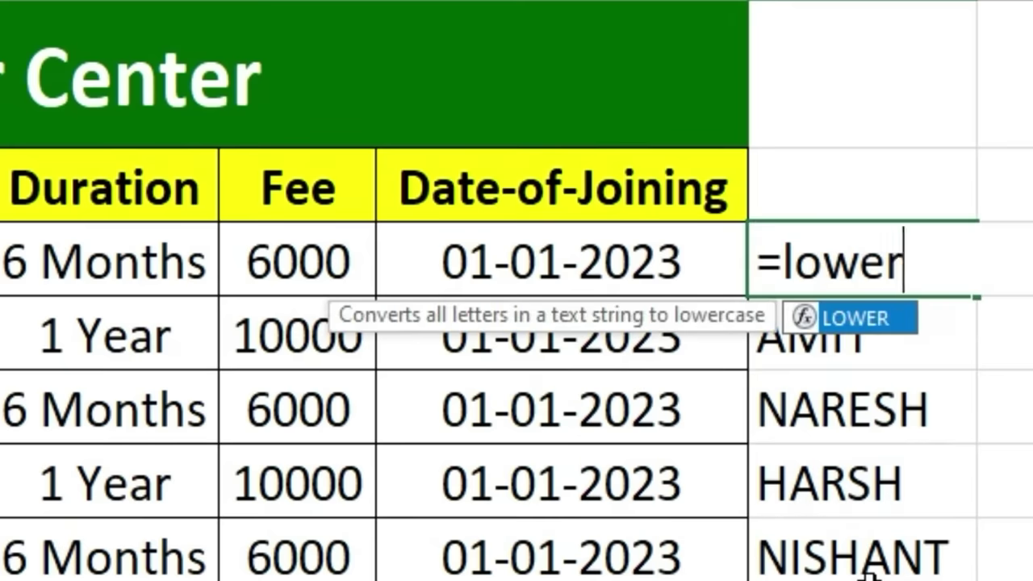
key("Tab")
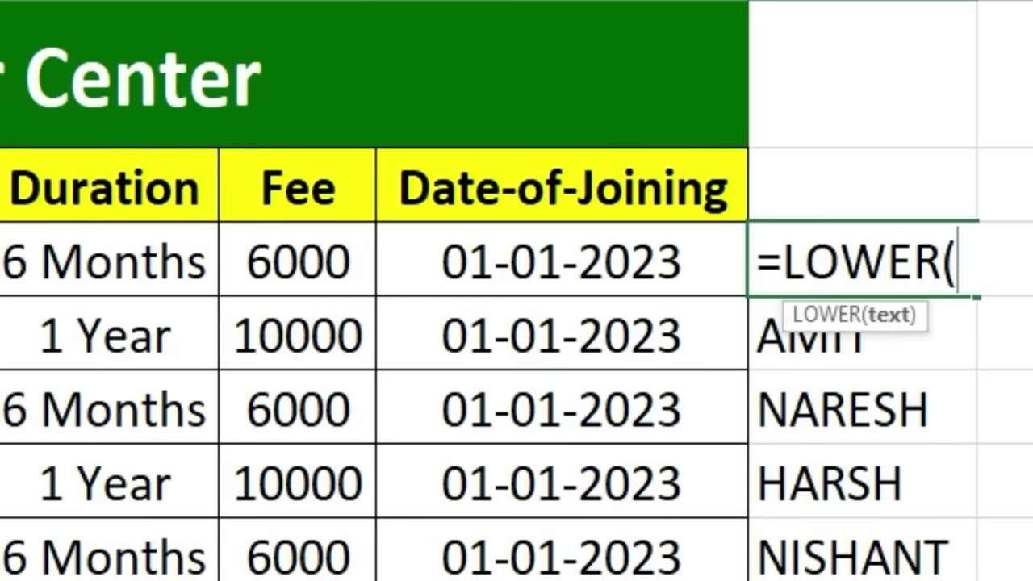
type("A3")
key("Return")
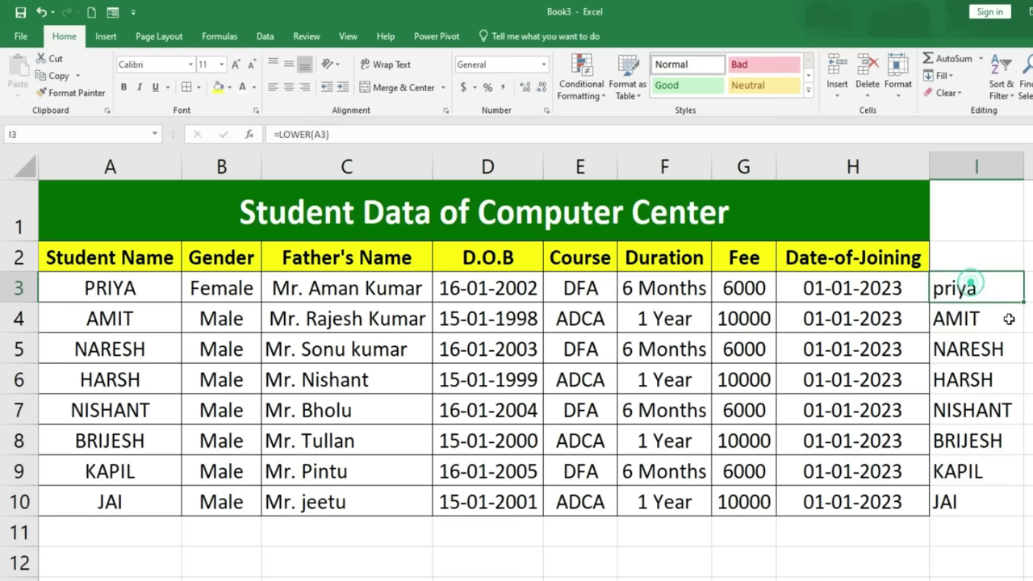
left_click(842, 260)
left_click_drag(976, 297, 992, 580)
left_click_drag(1029, 521, 1029, 521)
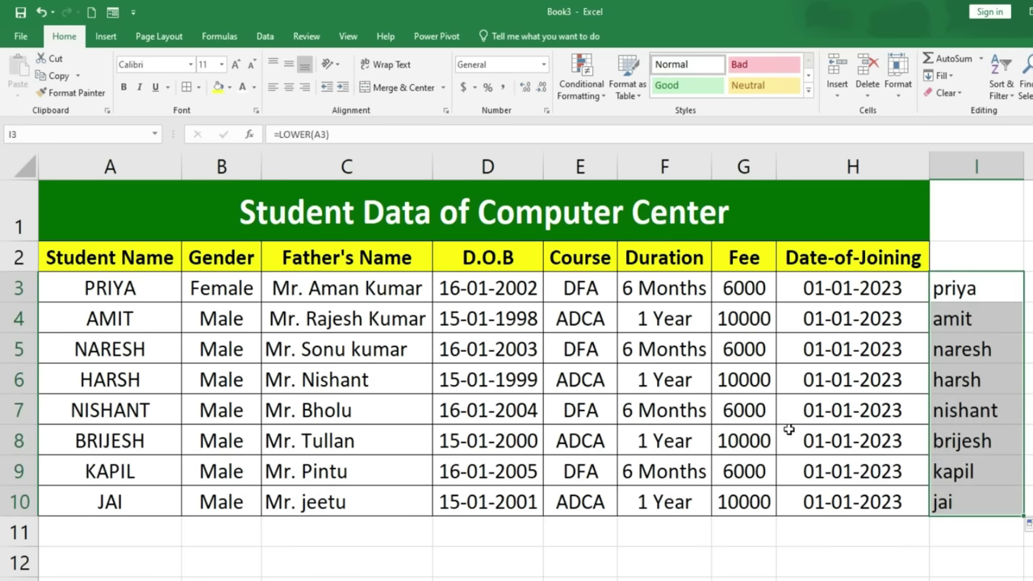
key("Delete")
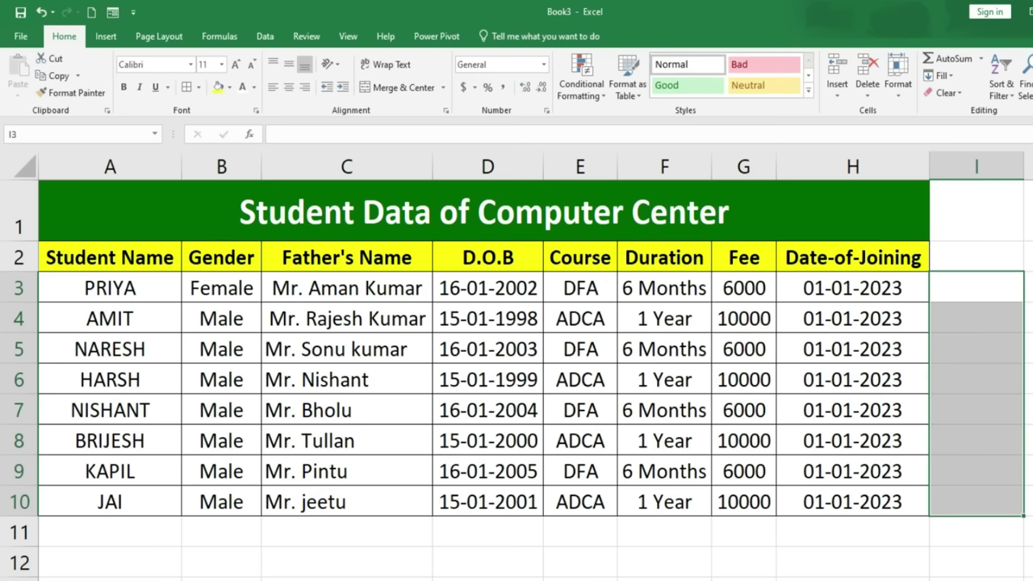
Enter =PROPER(A3:A10) in I3, fill it down to I10, and clear the filled range.
left_click(984, 293)
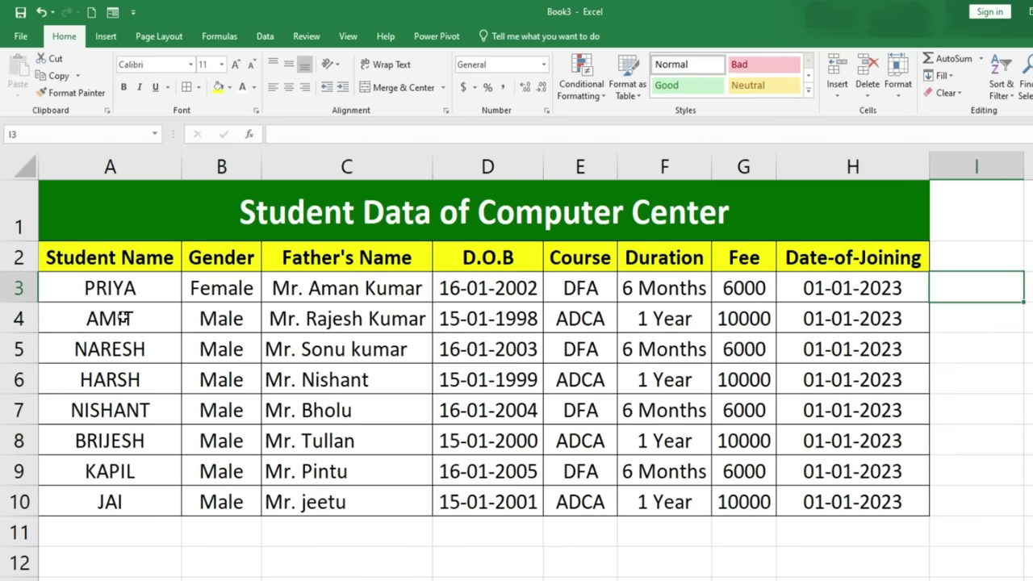
type("=proper")
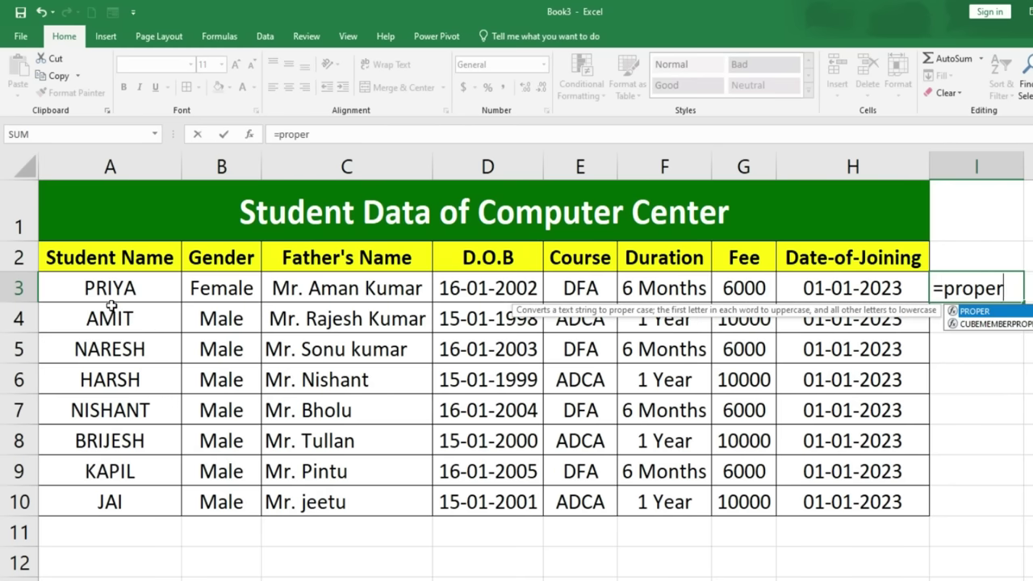
key("Tab")
left_click_drag(88, 286, 105, 498)
key("Return")
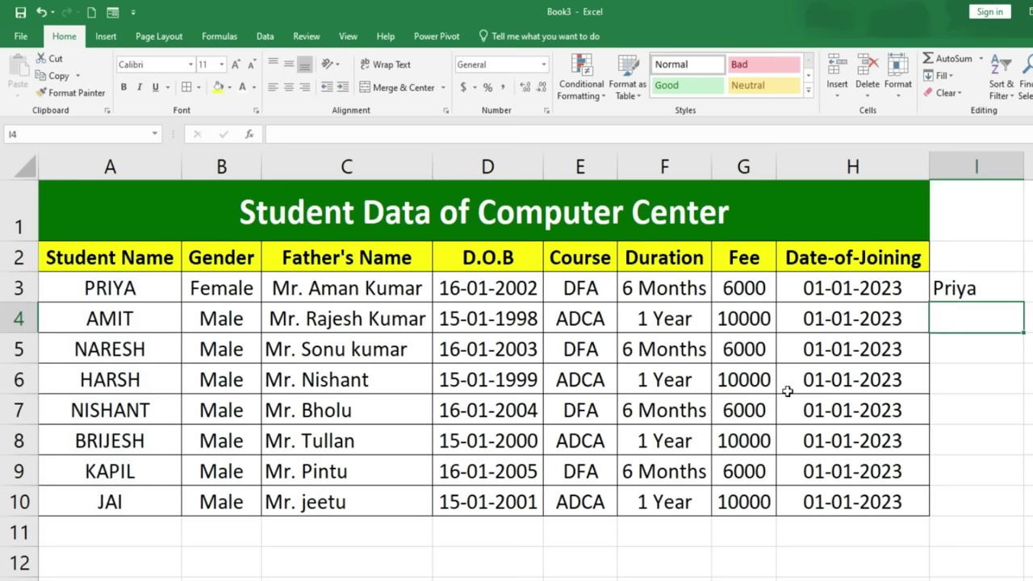
left_click(968, 288)
left_click_drag(1023, 302, 1024, 512)
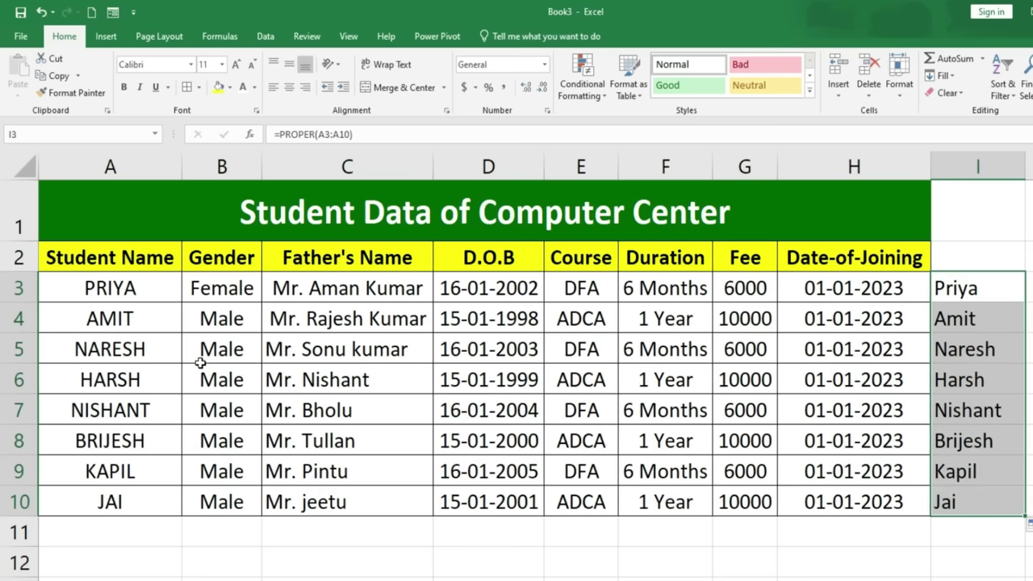
key("Delete")
left_click(1031, 419)
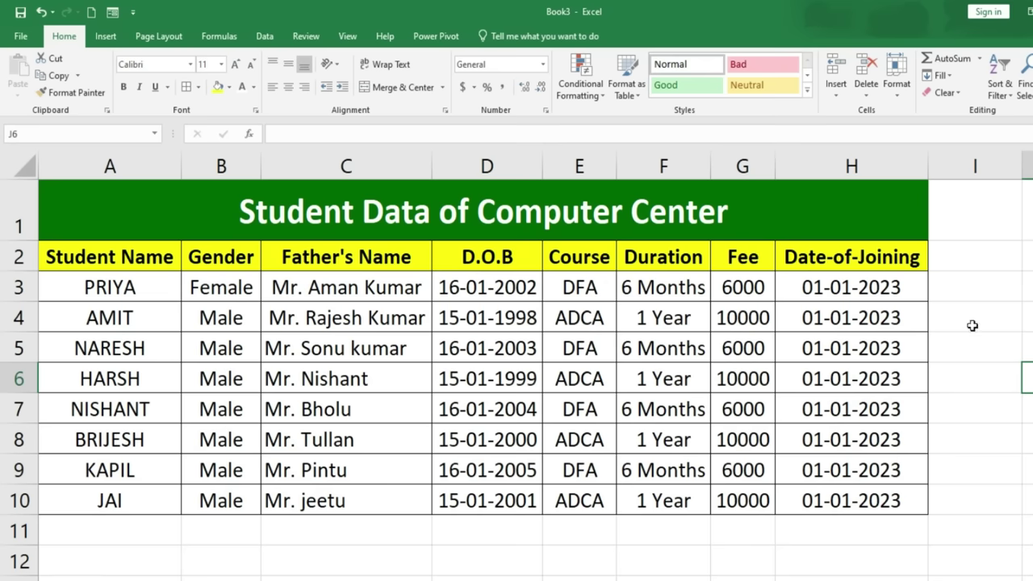
Calculate the sum of 45, 65 and 85 in I3 with the formula =45+65+85.
left_click(972, 296)
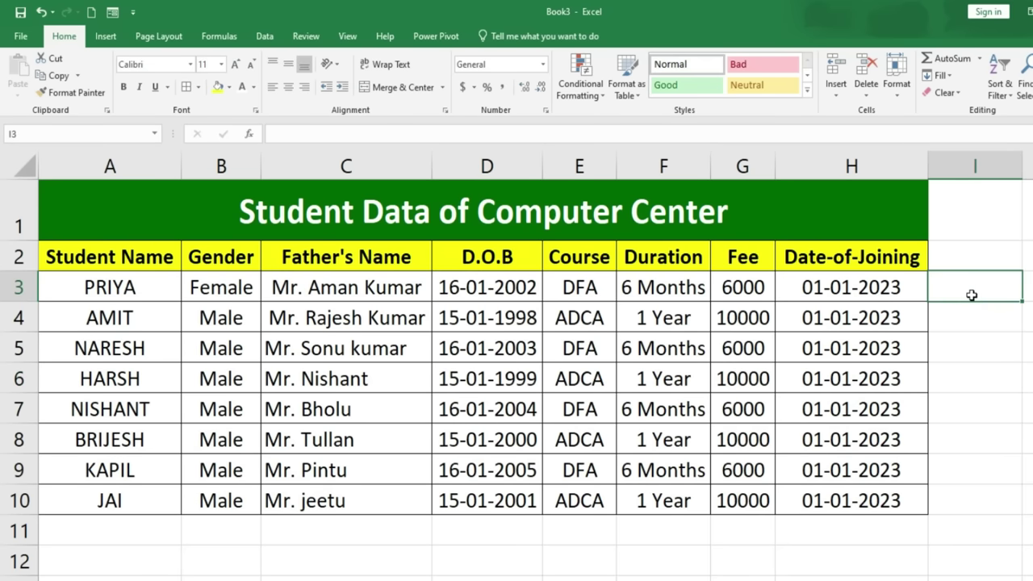
type("=")
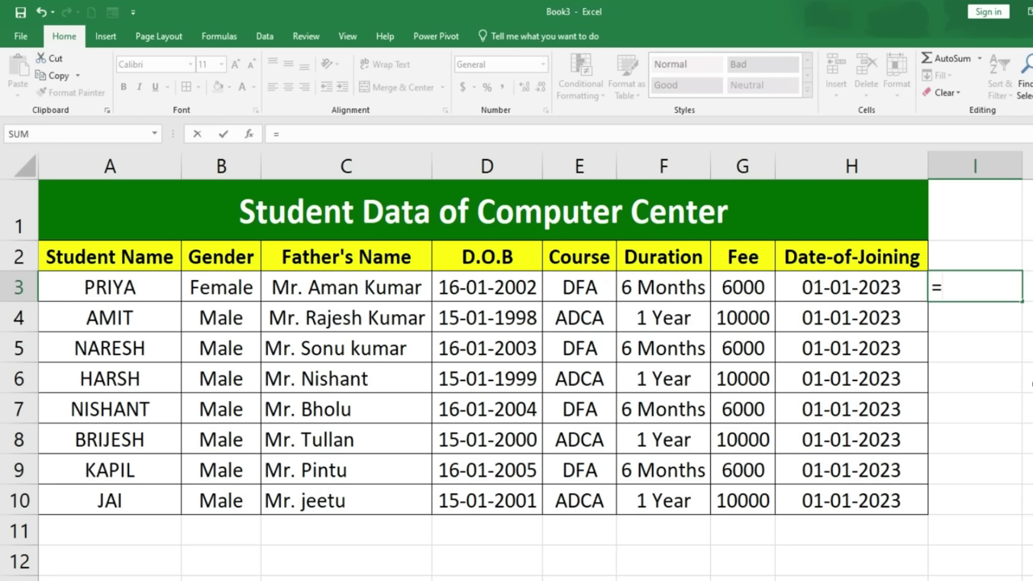
type("45+65+85")
key("Return")
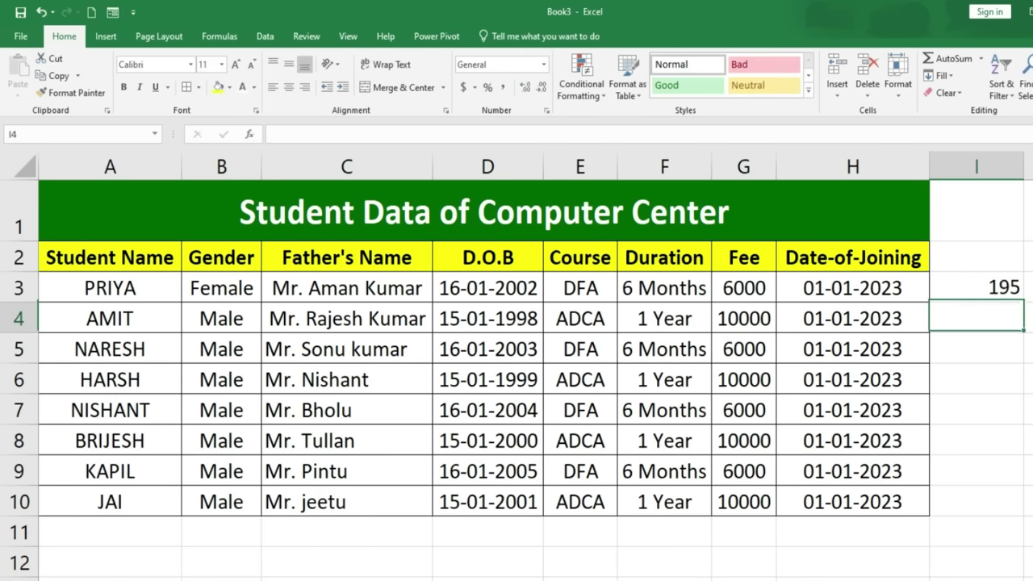
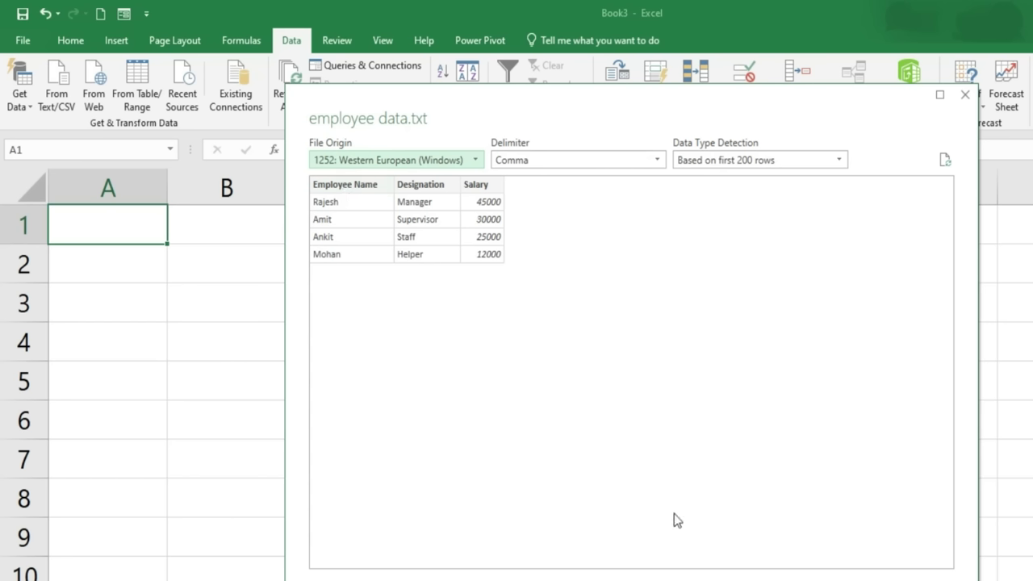
Load the comma-delimited employee data.txt from the import preview into a new worksheet as a table.
left_click(637, 484)
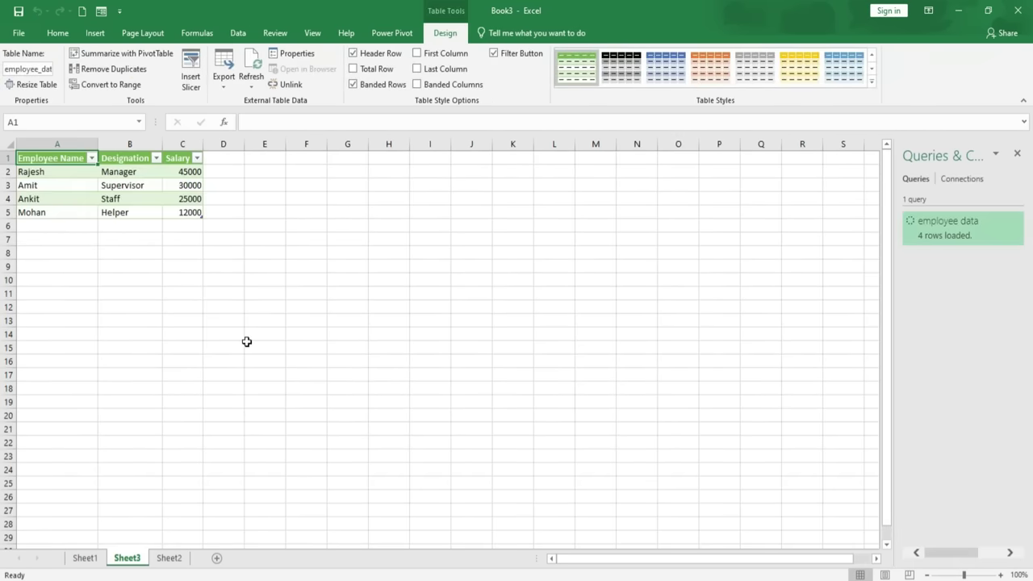
scroll(116, 340, "up", 7)
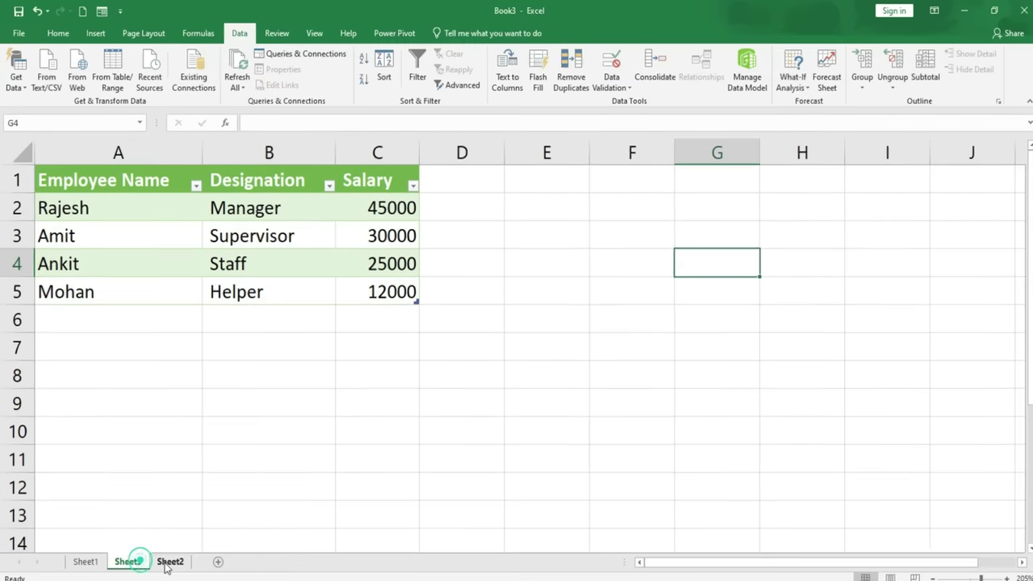
Start a web data import from cell A1 of Sheet2.
left_click(168, 558)
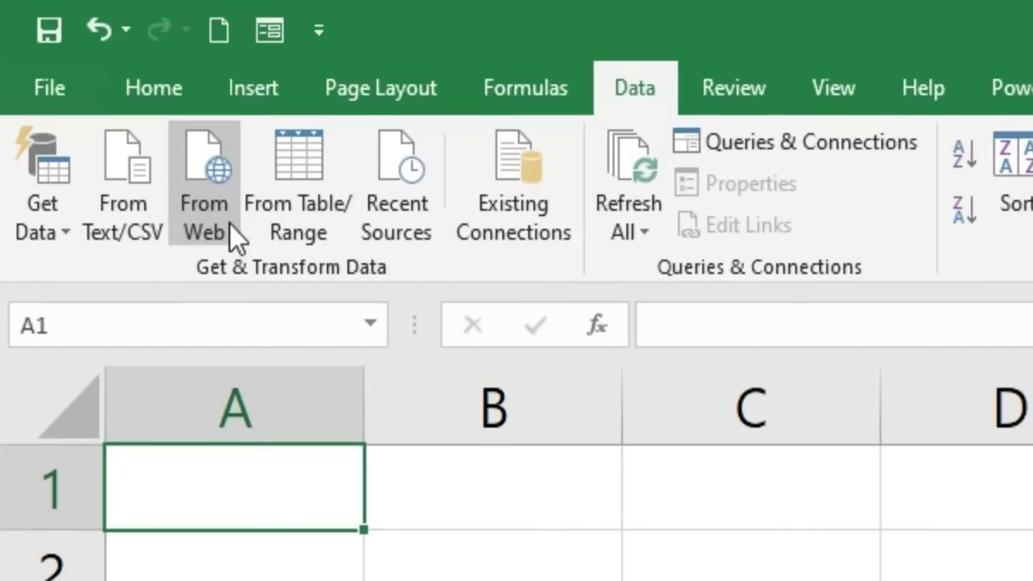
left_click(190, 185)
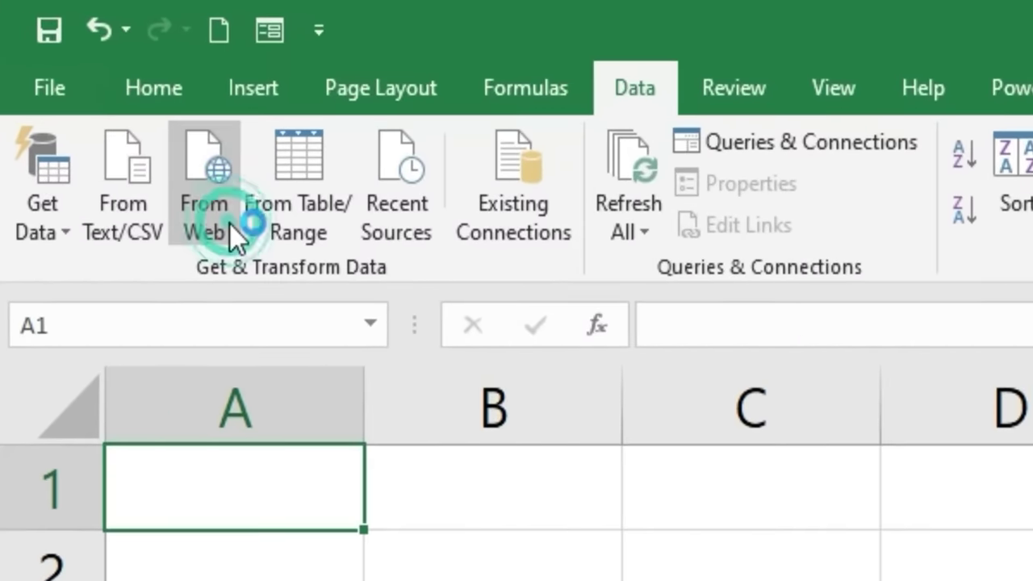
left_click(230, 224)
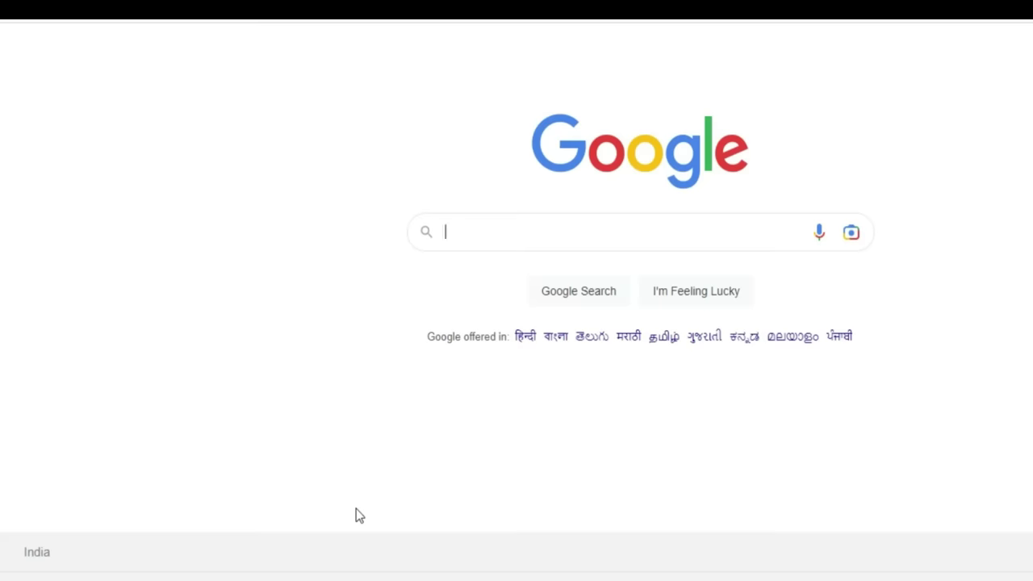
Switch to the browser, search Google for Narendra Modi and open the Wikipedia article from the results.
type("naren")
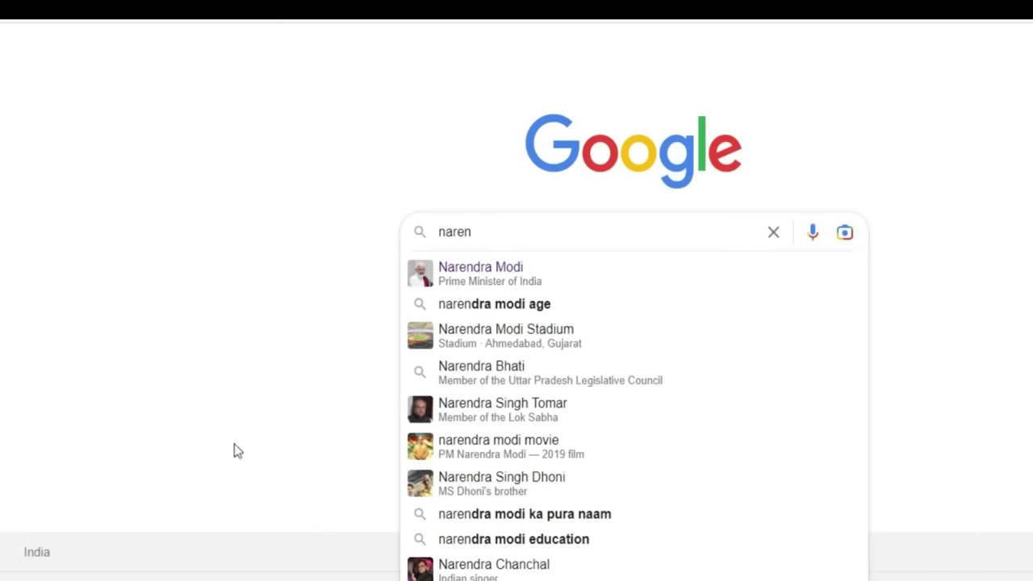
left_click(466, 274)
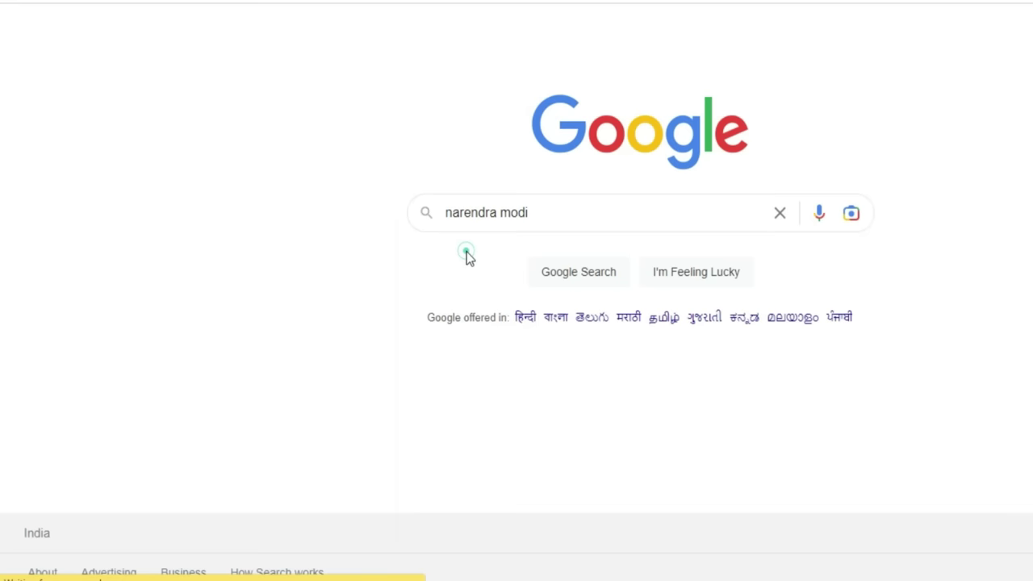
scroll(219, 257, "down", 15)
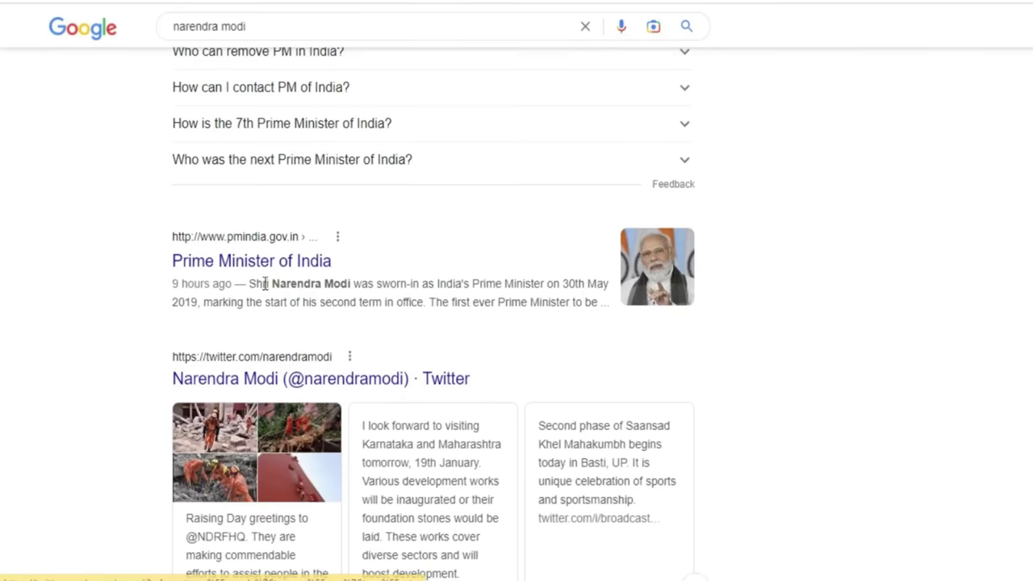
scroll(279, 305, "down", 4)
left_click(302, 423)
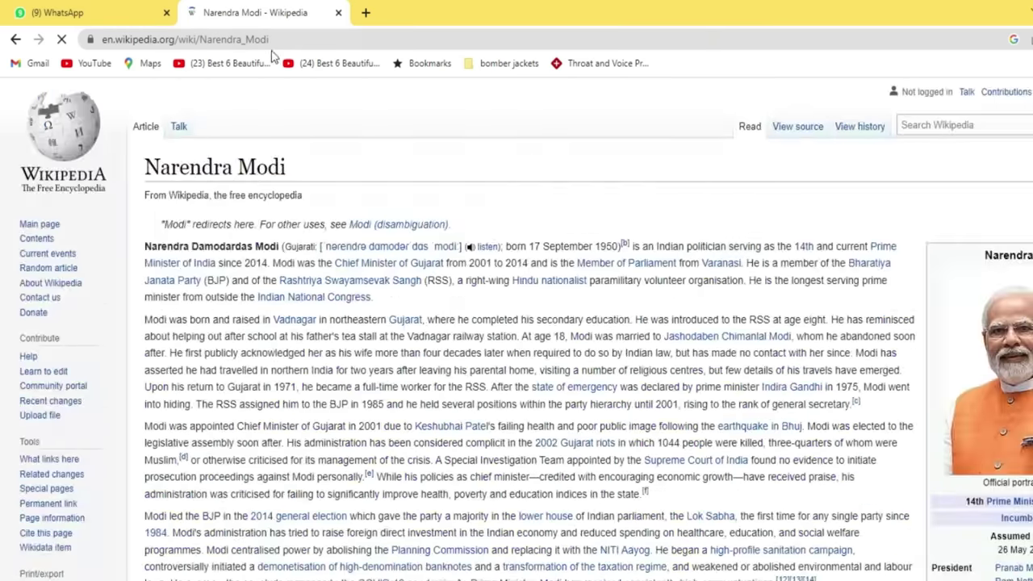
Copy the Wikipedia article's URL, return to Excel and connect the web import to that address.
left_click(283, 39)
key("ctrl+c")
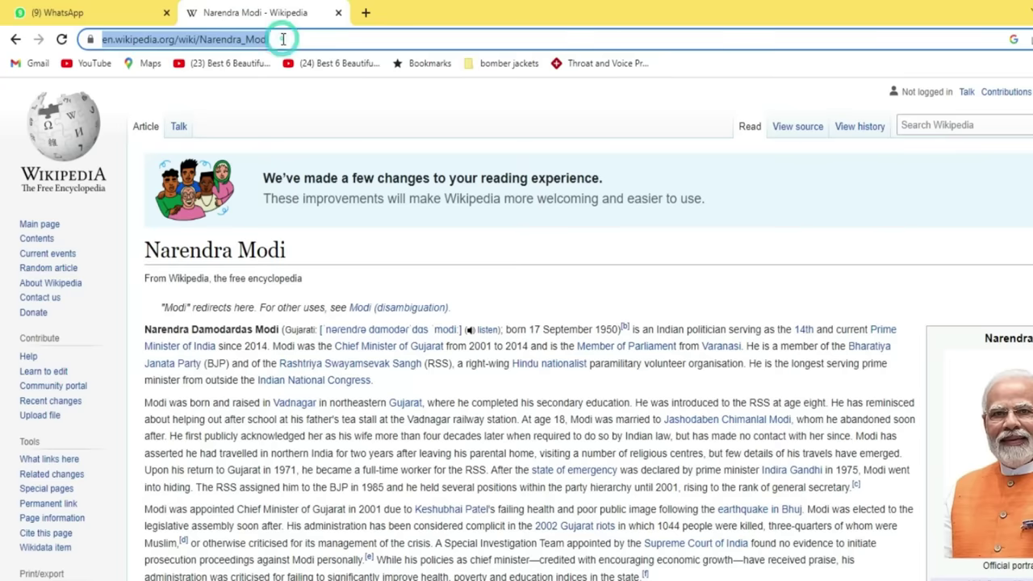
key("Escape")
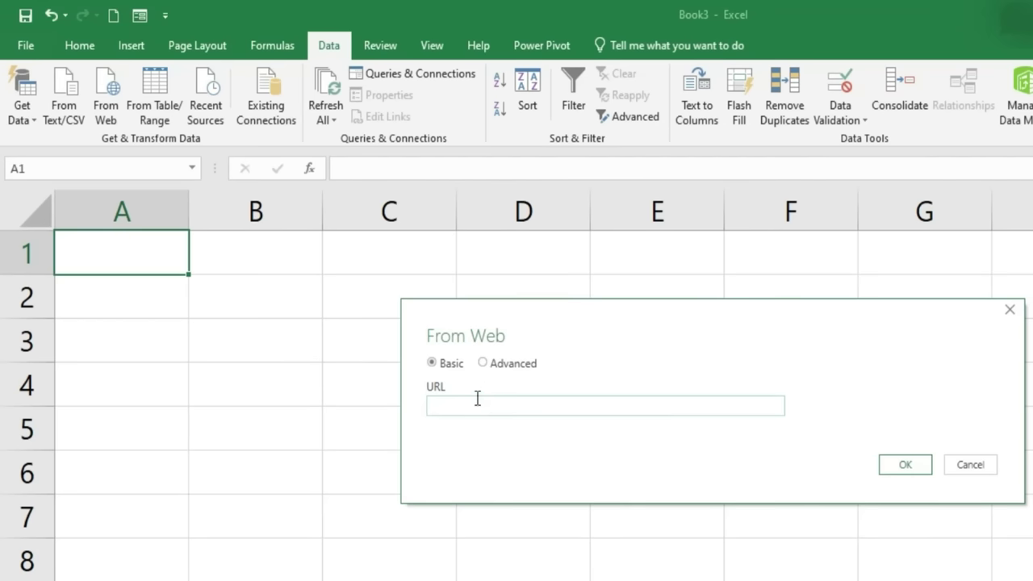
left_click(475, 401)
key("ctrl+v")
left_click(907, 463)
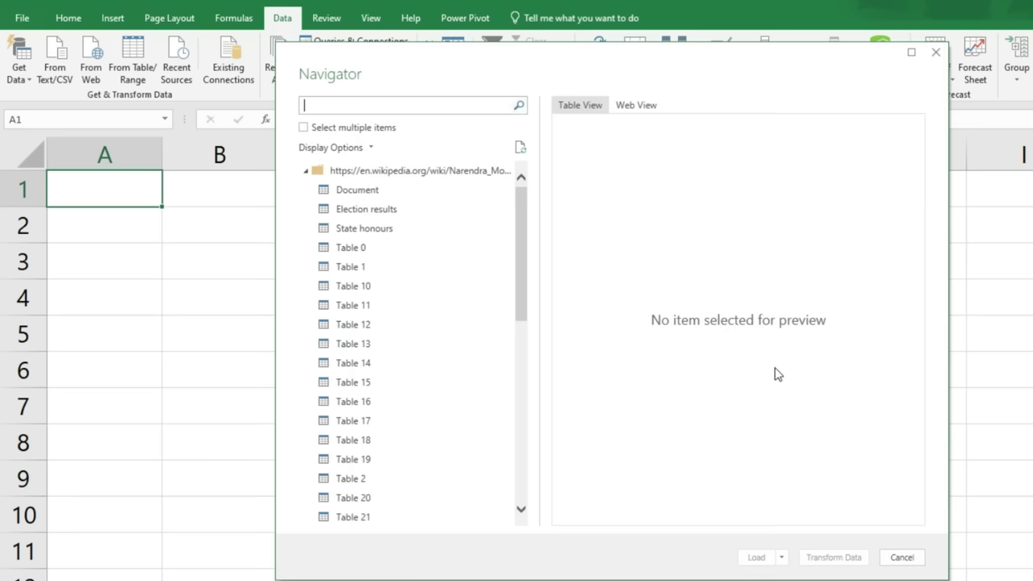
Preview the Election results table, load it into a new worksheet and close the queries list.
left_click(375, 211)
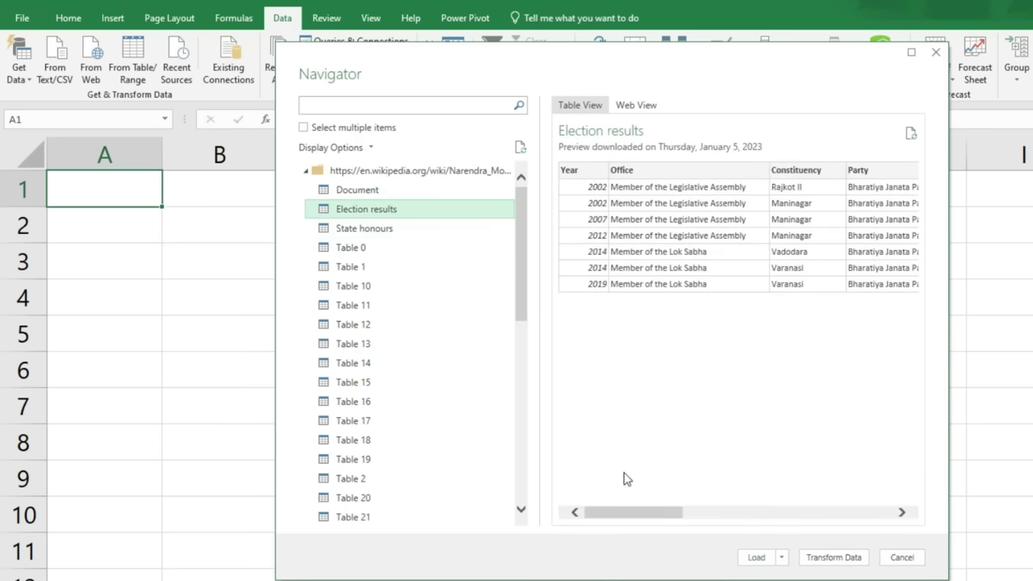
left_click_drag(622, 512, 812, 553)
left_click(756, 555)
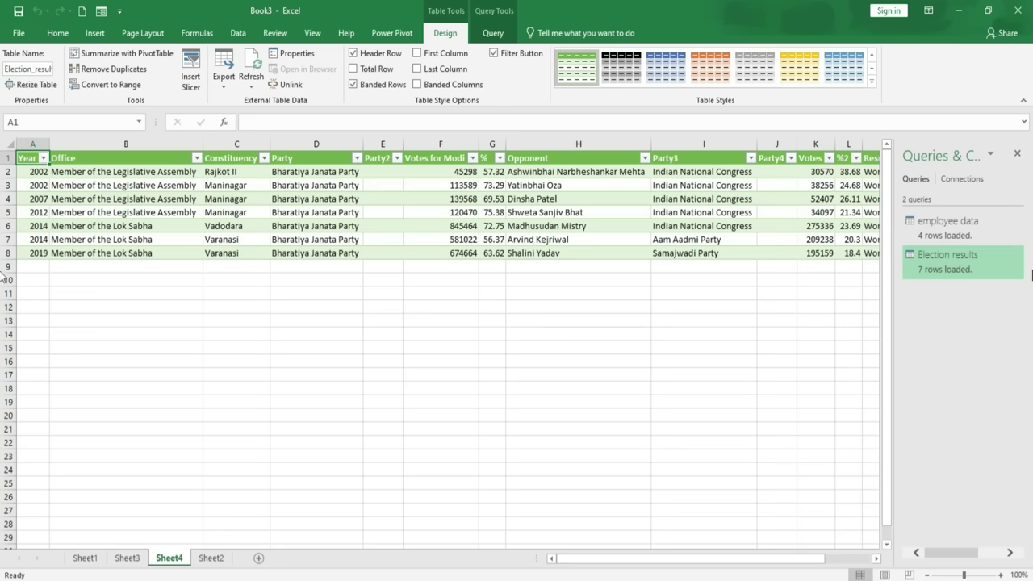
left_click(1018, 154)
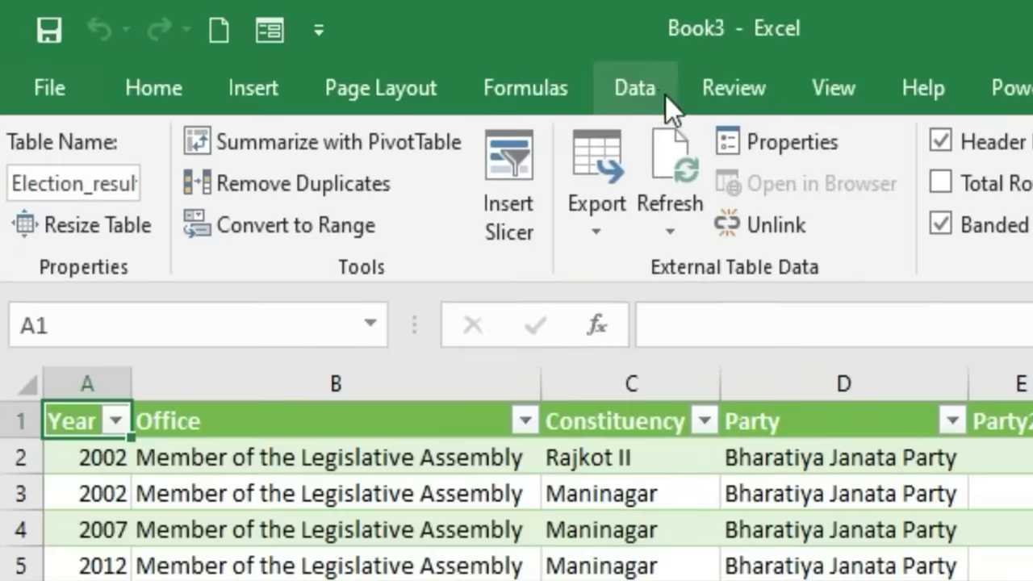
Enter the gender options Female in I5 and Male in I6 beside the student table on Sheet1.
left_click(241, 34)
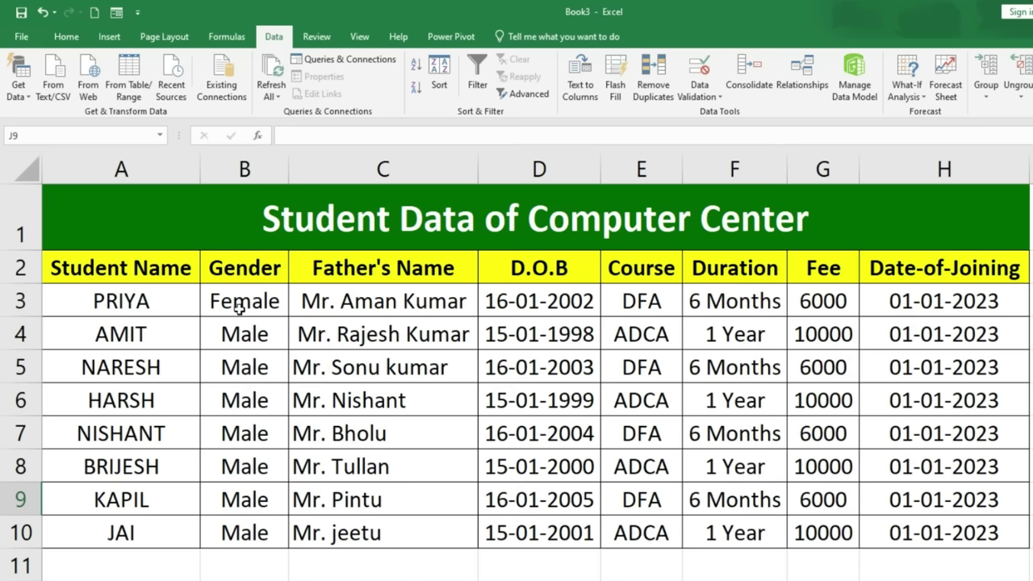
left_click(232, 298)
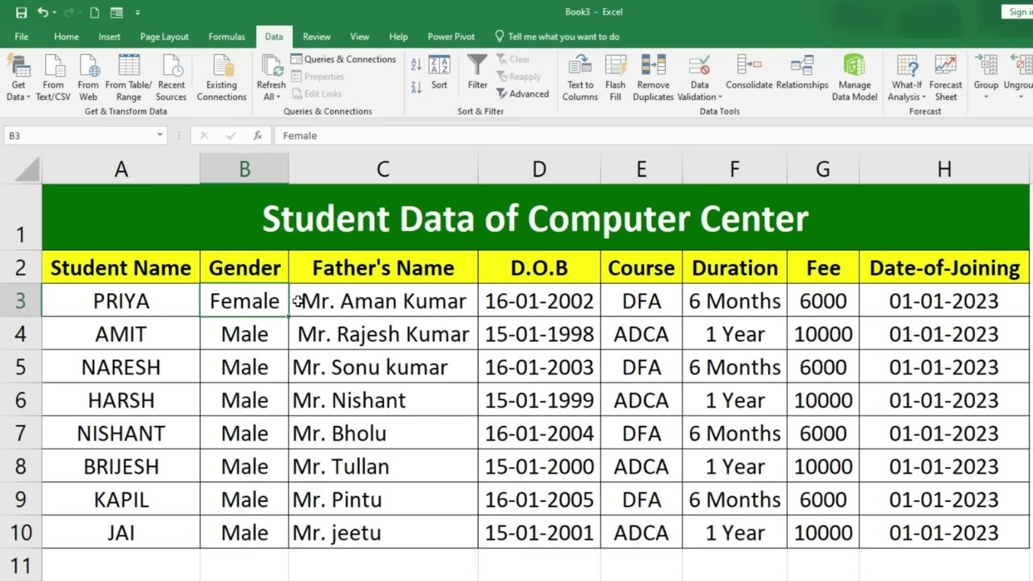
left_click_drag(247, 300, 242, 331)
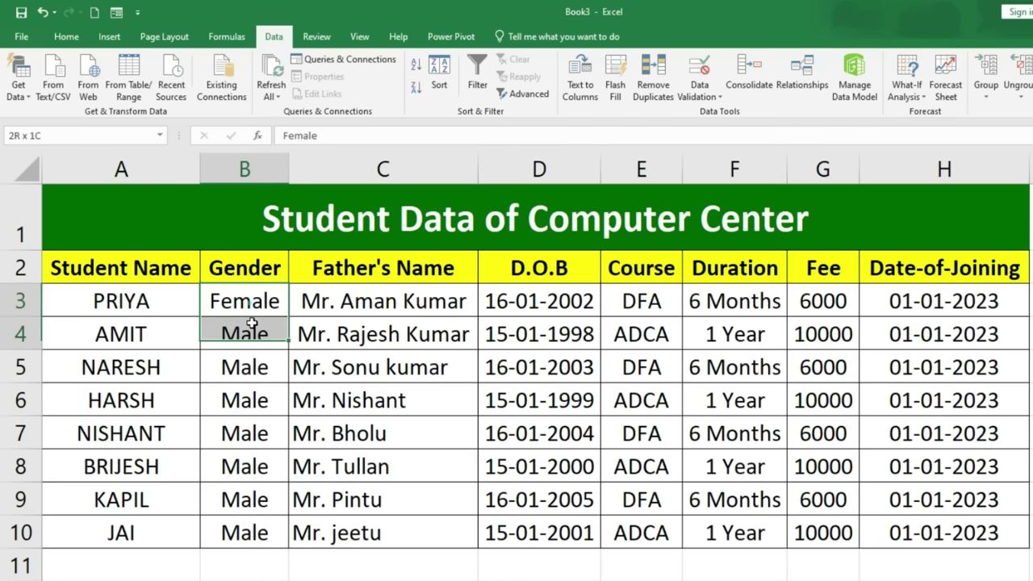
left_click(1030, 367)
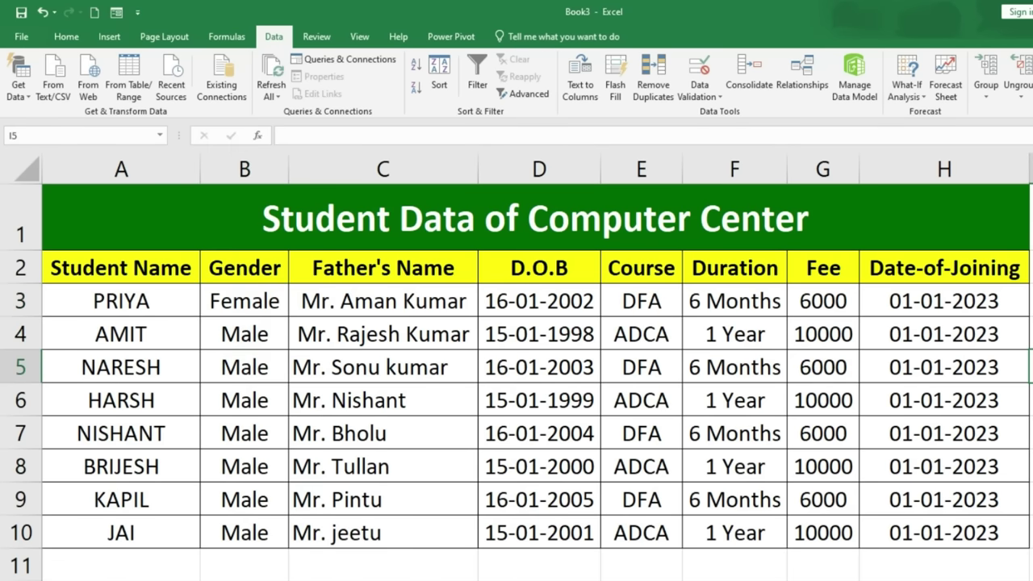
type("Female")
key("Return")
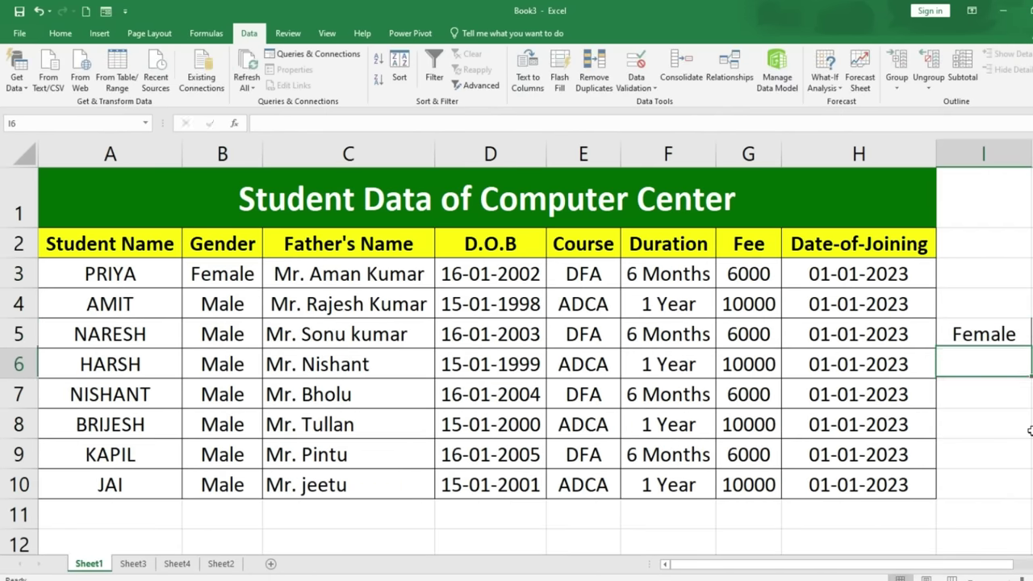
type("Male")
left_click(971, 424)
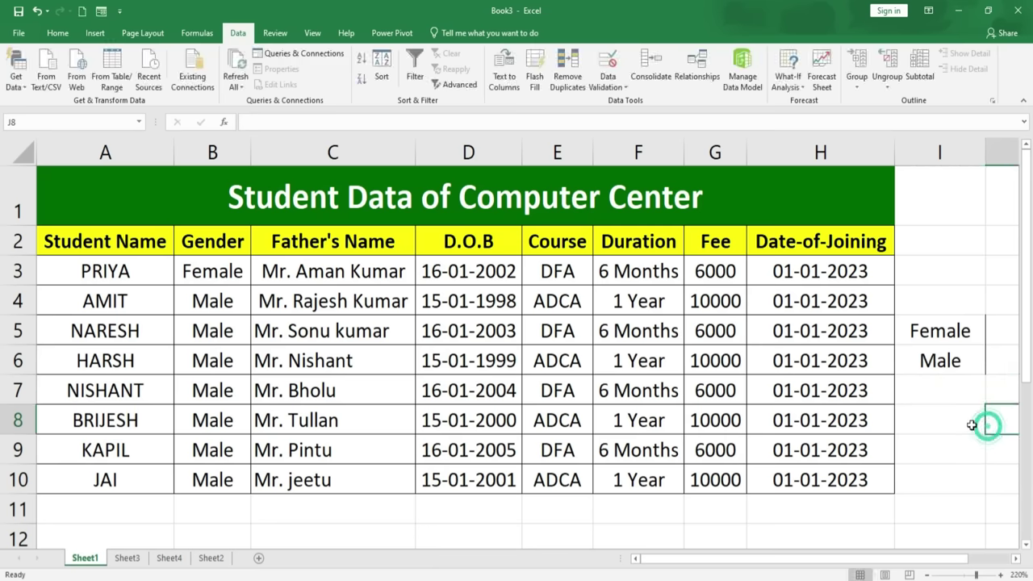
Clear the Gender cells B3:B10 and apply list data validation to them with the source =$I$5:$I$6.
left_click_drag(207, 269, 203, 479)
key("Delete")
left_click_drag(223, 281, 204, 479)
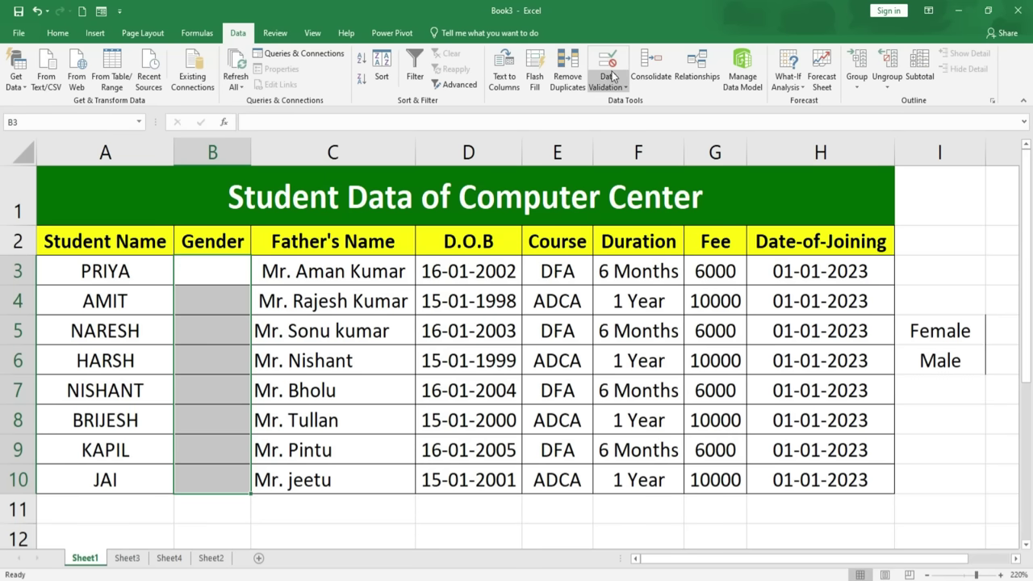
left_click(612, 76)
left_click_drag(974, 388, 754, 320)
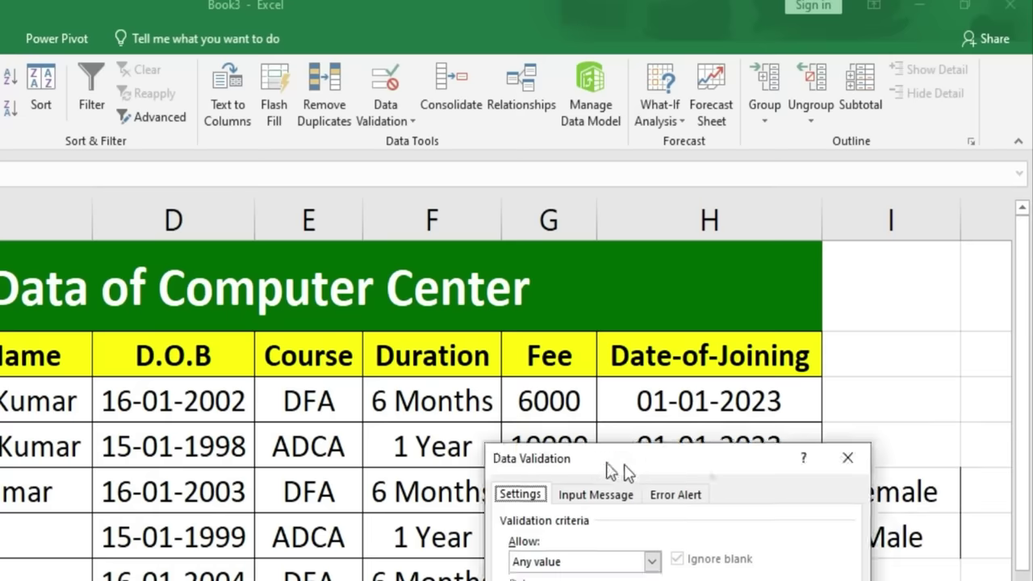
left_click_drag(610, 471, 233, 293)
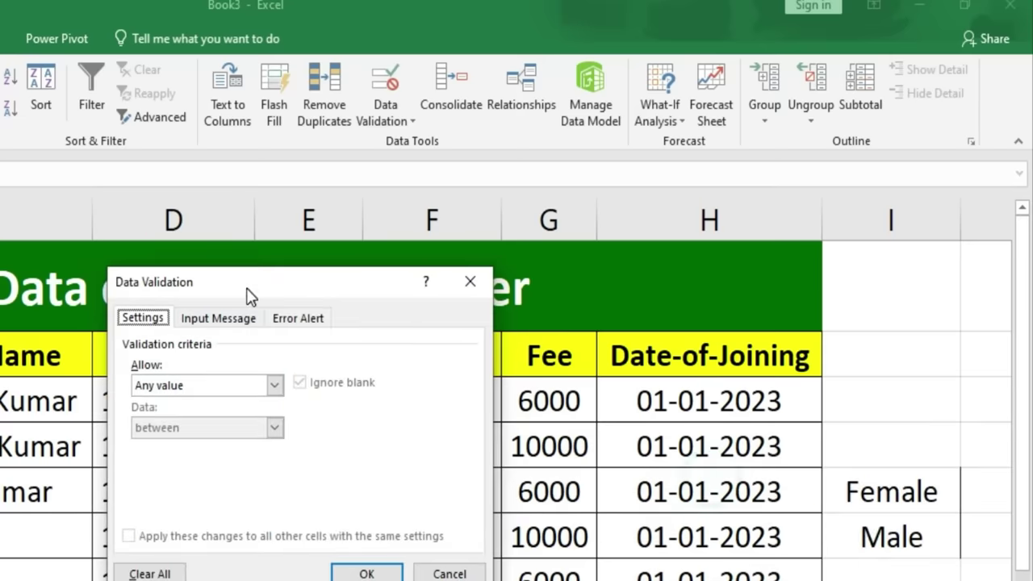
left_click(274, 385)
left_click(155, 442)
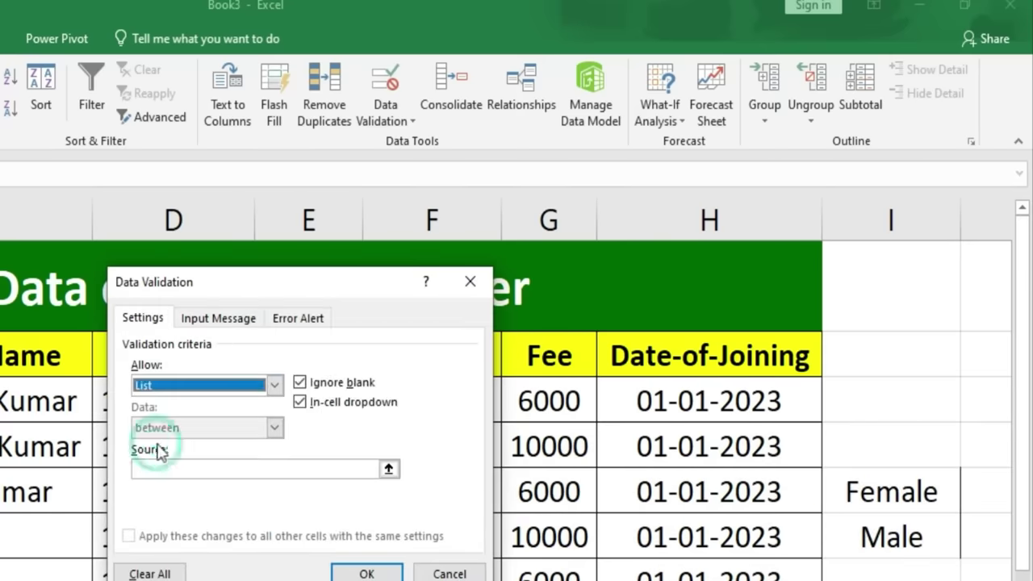
left_click(154, 467)
left_click_drag(952, 331, 954, 367)
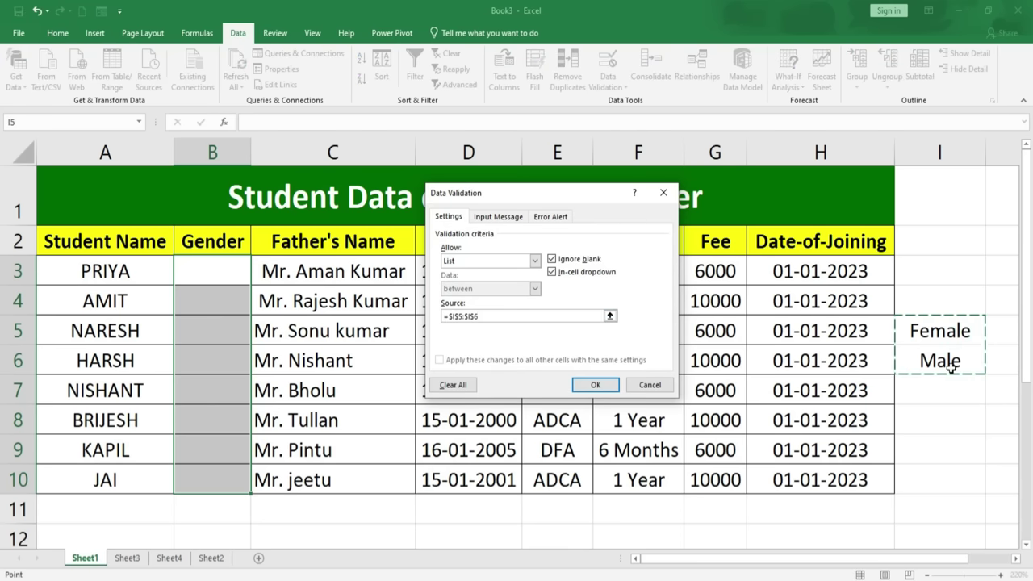
left_click(595, 384)
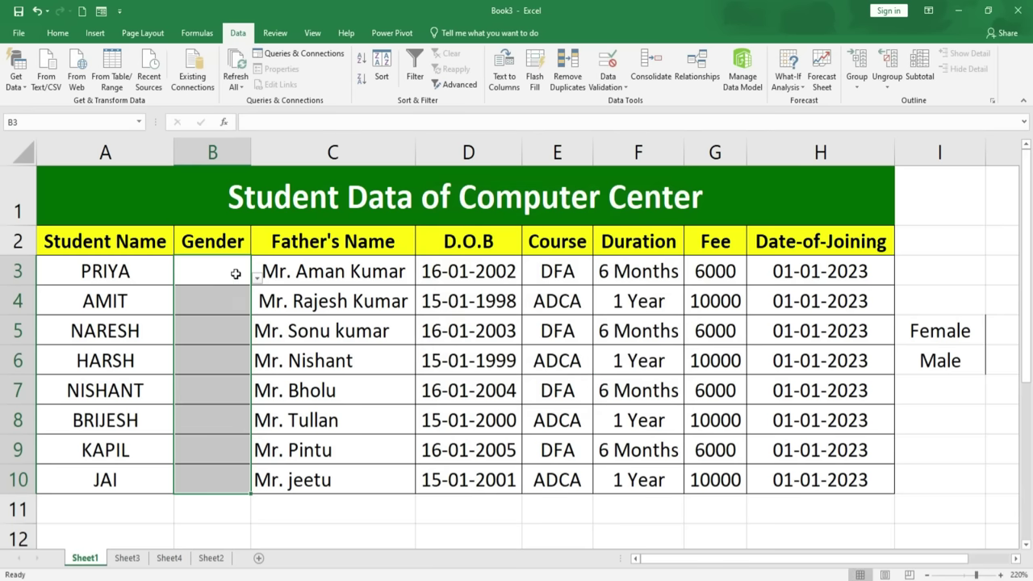
Choose Female for B3 and Male for B4 from the in-cell gender lists.
left_click(234, 273)
left_click(256, 277)
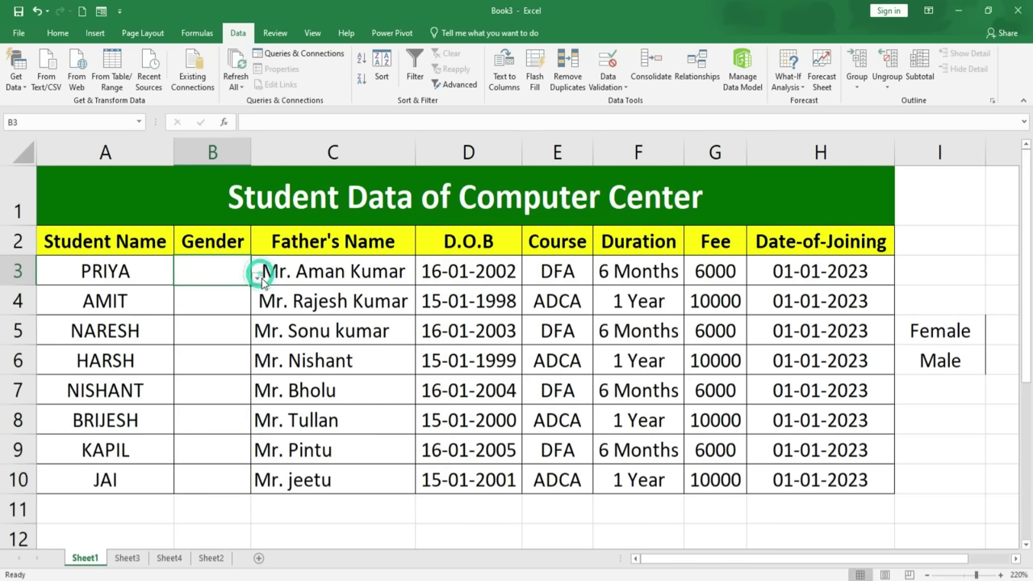
left_click(182, 294)
left_click(183, 295)
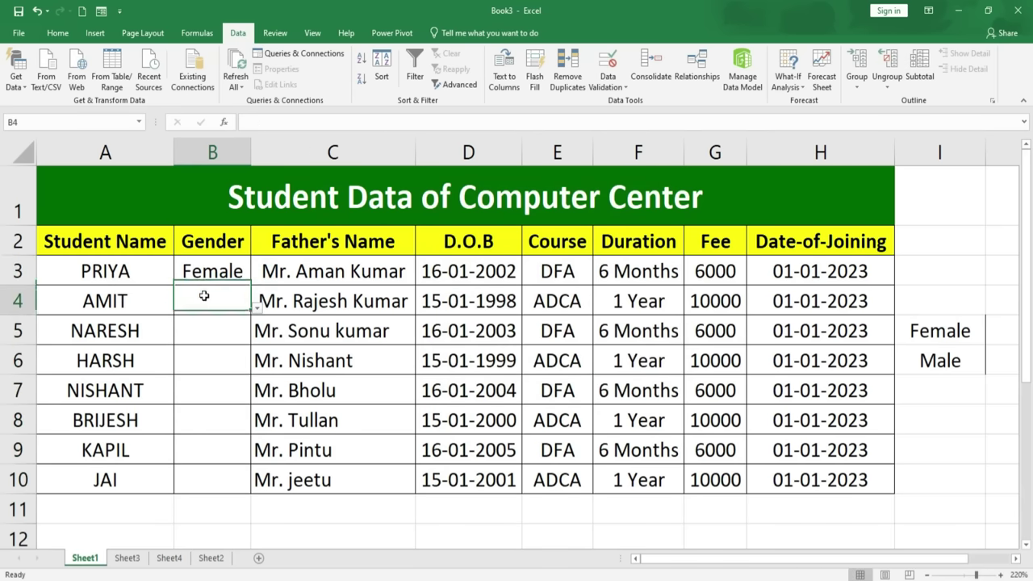
left_click(255, 308)
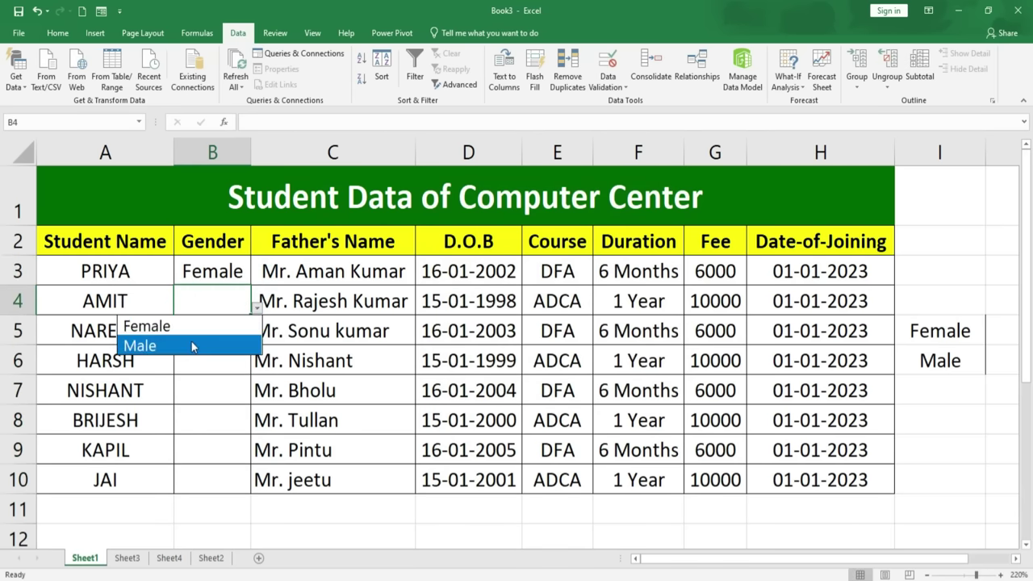
left_click(191, 343)
Enter the course options DFA, ADCA, DTP and DCA in cells K5 to K8.
left_click_drag(559, 271, 560, 481)
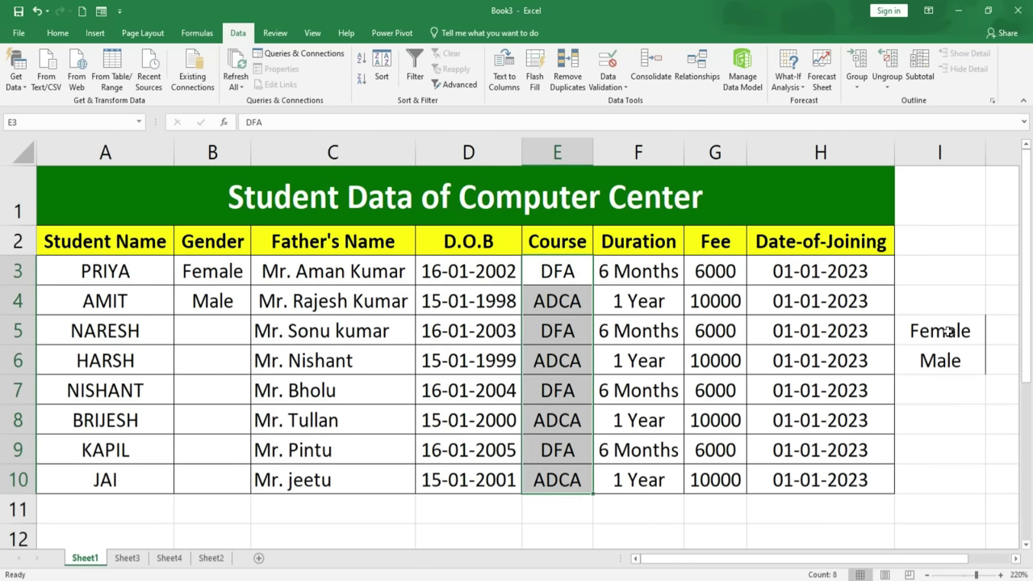
left_click_drag(894, 559, 900, 565)
left_click(957, 339)
type("DFA")
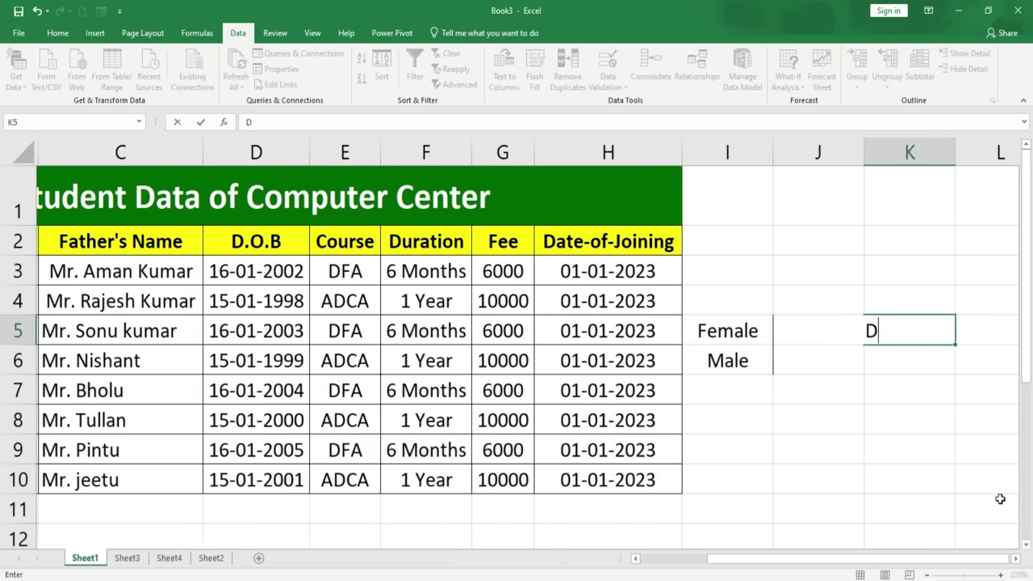
key("Return")
type("ADCA")
key("Return")
type("DTP")
key("Return")
type("D")
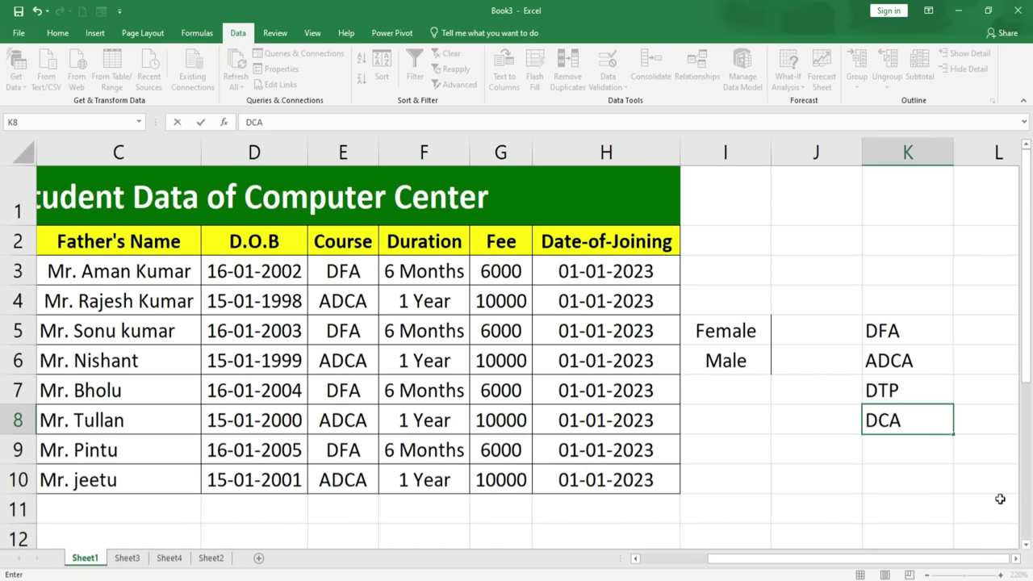
type("CA")
left_click(910, 509)
Clear the Course cells E3:E10 and apply list data validation to them with the source =$K$5:$K$8.
left_click_drag(342, 271, 337, 484)
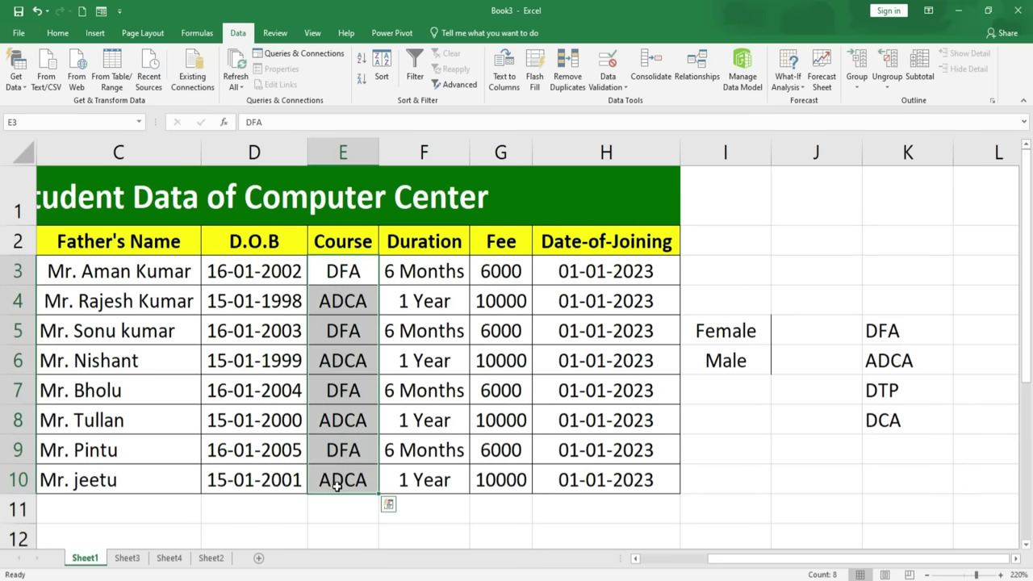
key("Delete")
left_click_drag(349, 276, 346, 484)
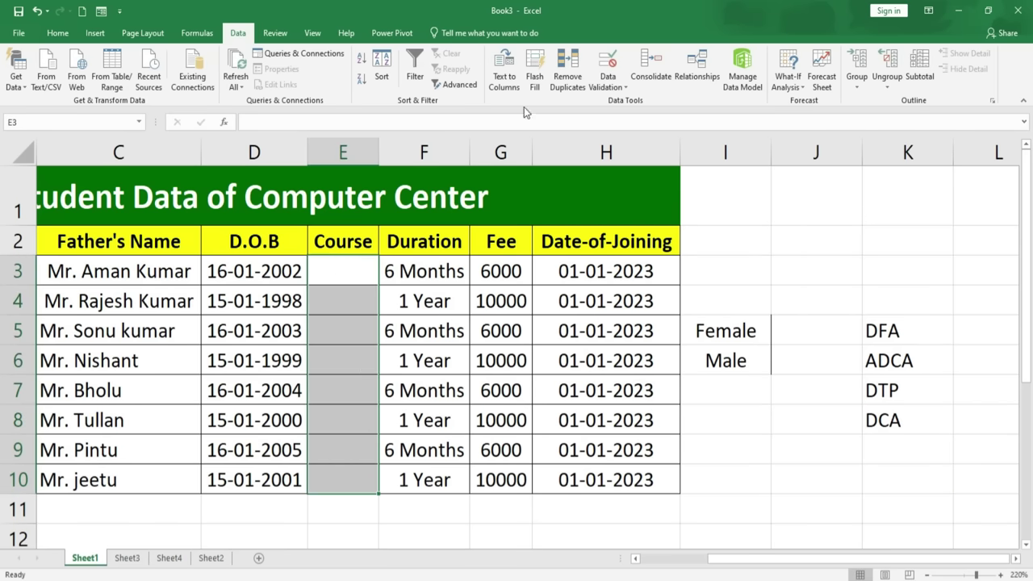
left_click(607, 63)
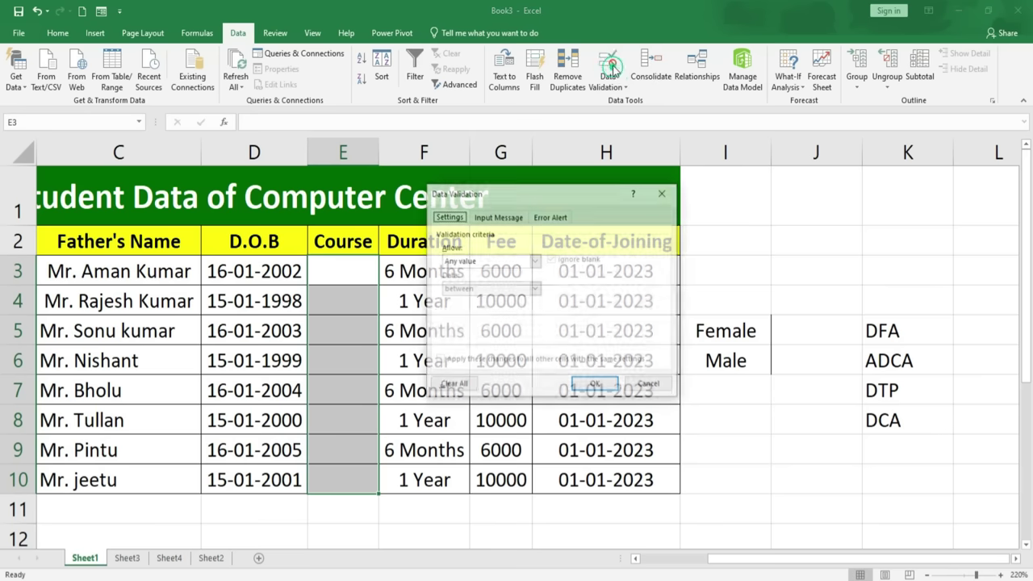
left_click(533, 261)
left_click(469, 305)
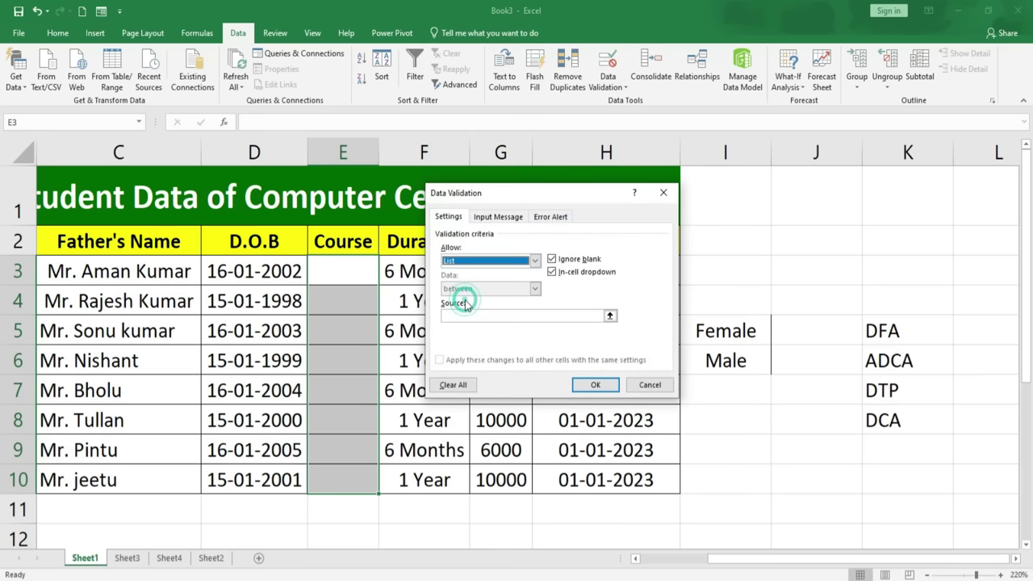
left_click(473, 315)
left_click_drag(887, 331, 896, 420)
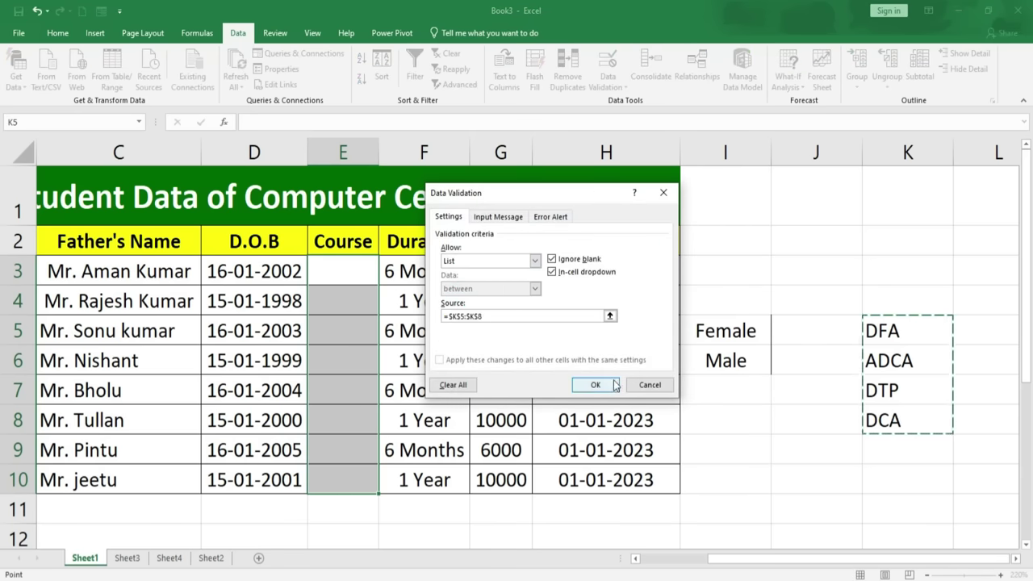
key("Return")
Choose ADCA for E3, DTP for E4 and DCA for E5 from the in-cell course lists.
left_click(342, 267)
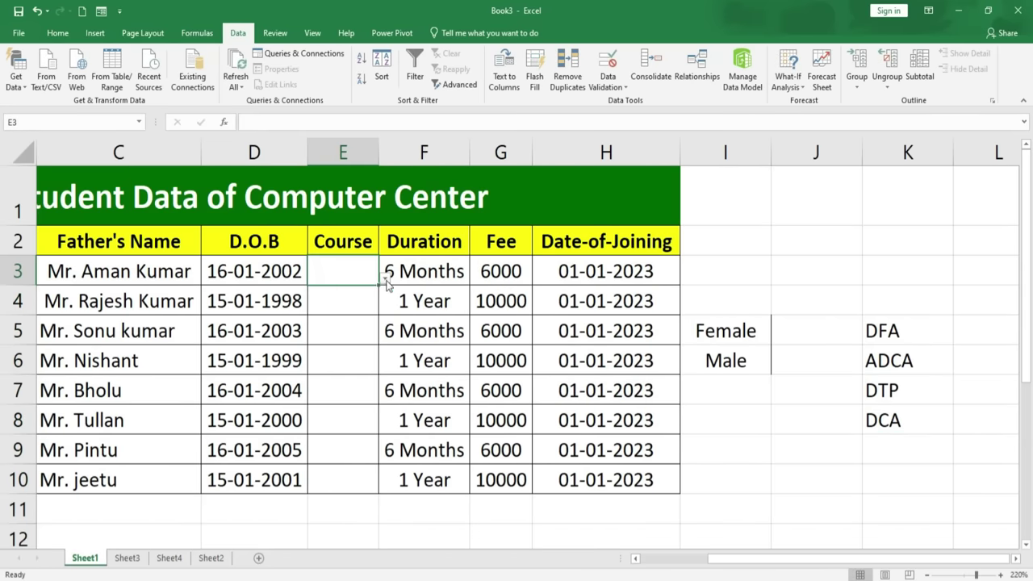
left_click(385, 277)
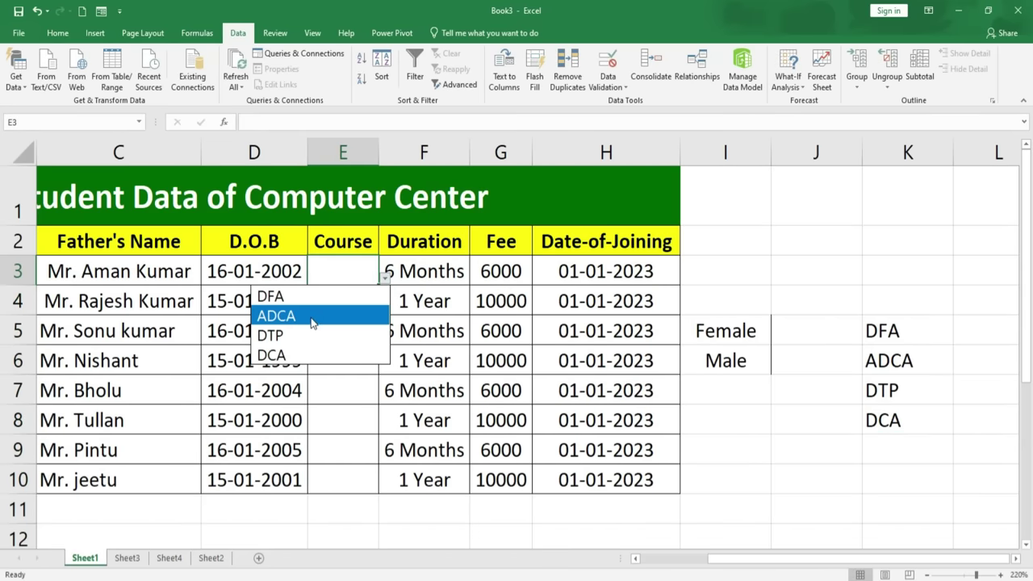
left_click(312, 316)
left_click(359, 300)
left_click(387, 308)
left_click(339, 365)
left_click(346, 333)
left_click(385, 338)
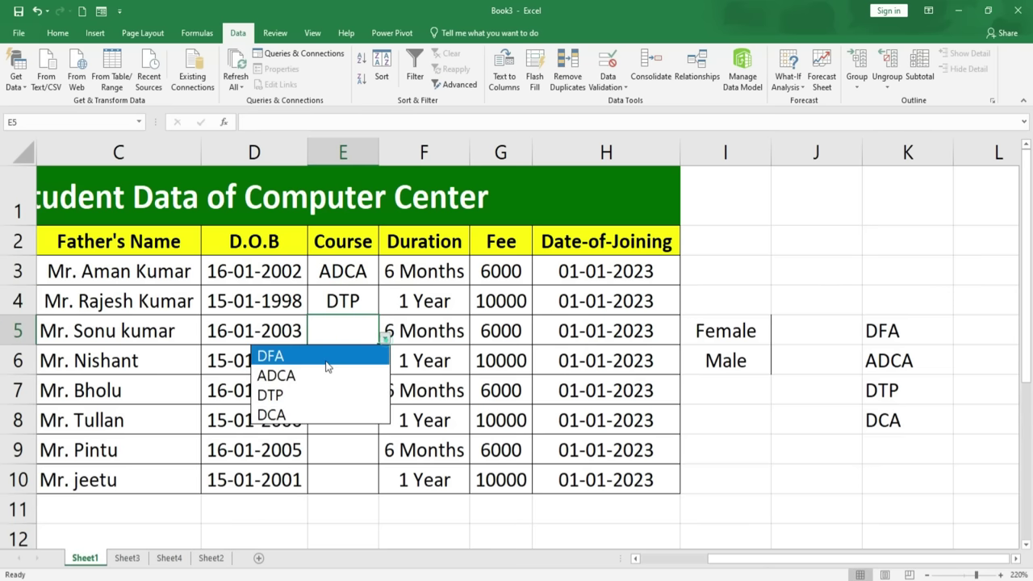
left_click(277, 415)
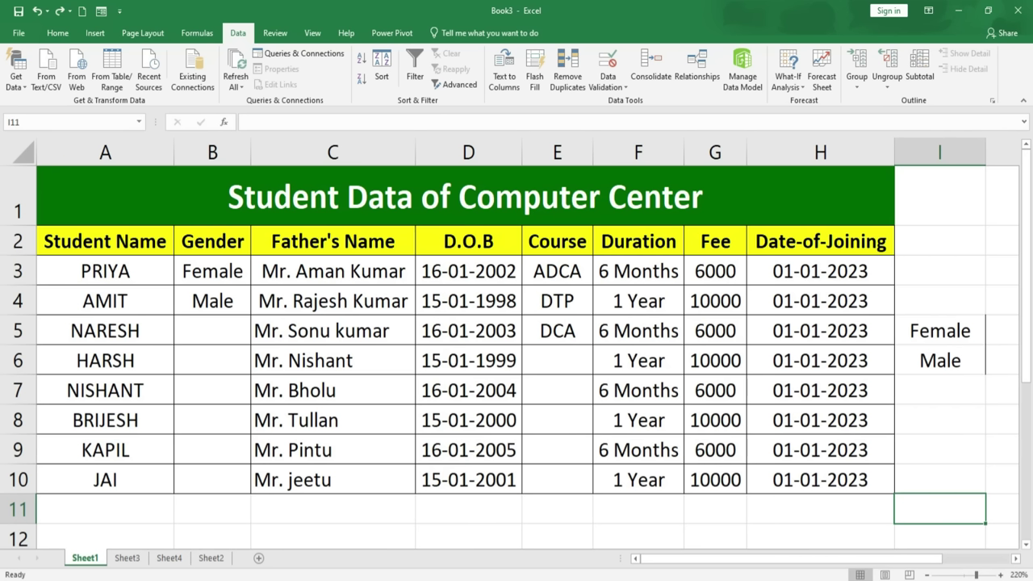